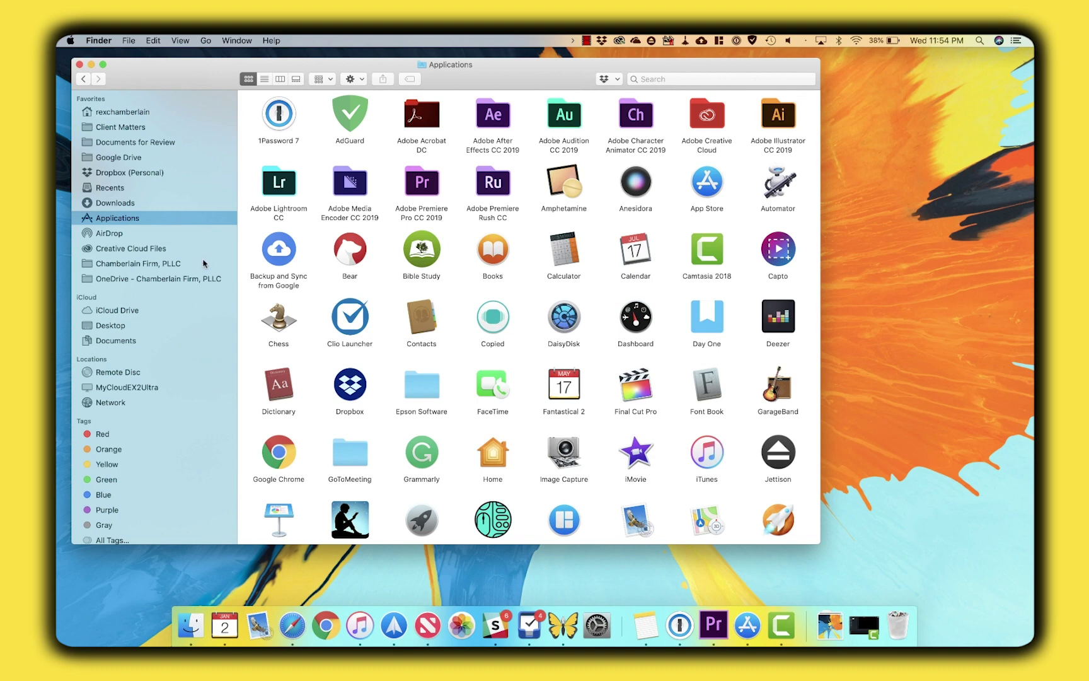
# Step: Scroll down to the Mail icon in Applications and launch Mail
pyautogui.scroll(-5, 409, 283)
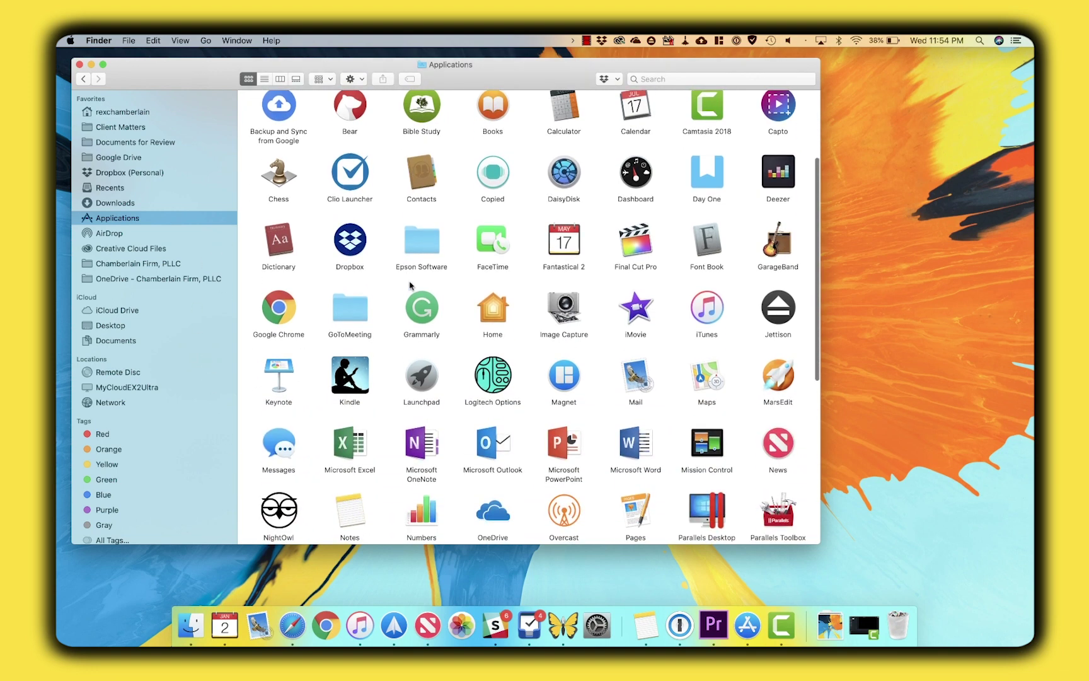
pyautogui.scroll(-4, 410, 284)
pyautogui.click(640, 256)
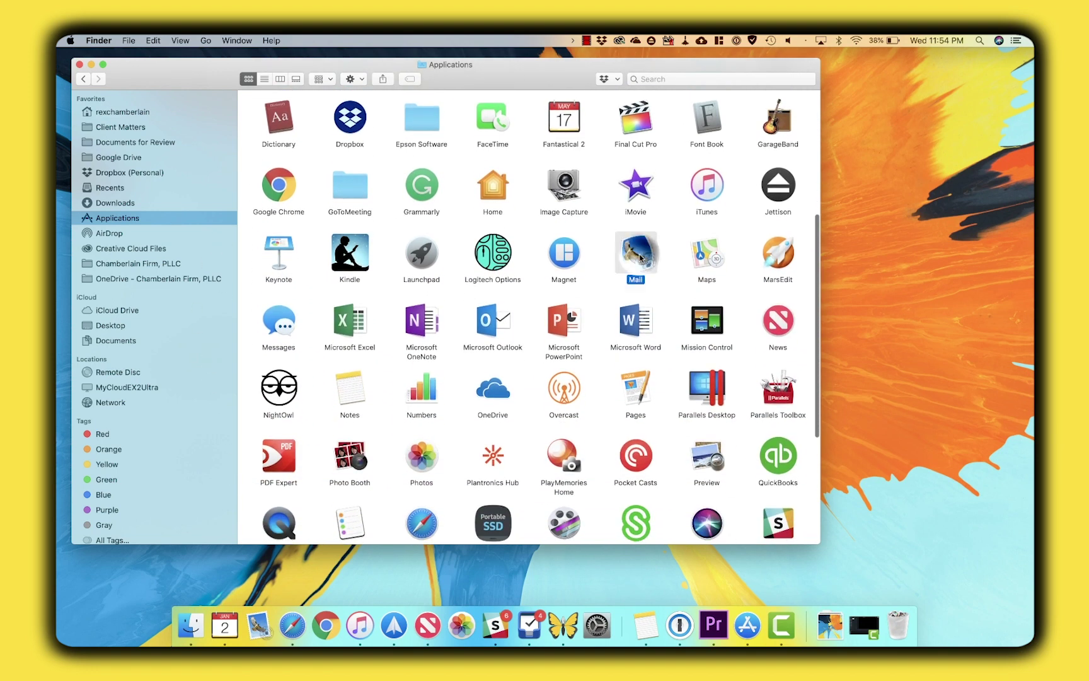
pyautogui.doubleClick(640, 255)
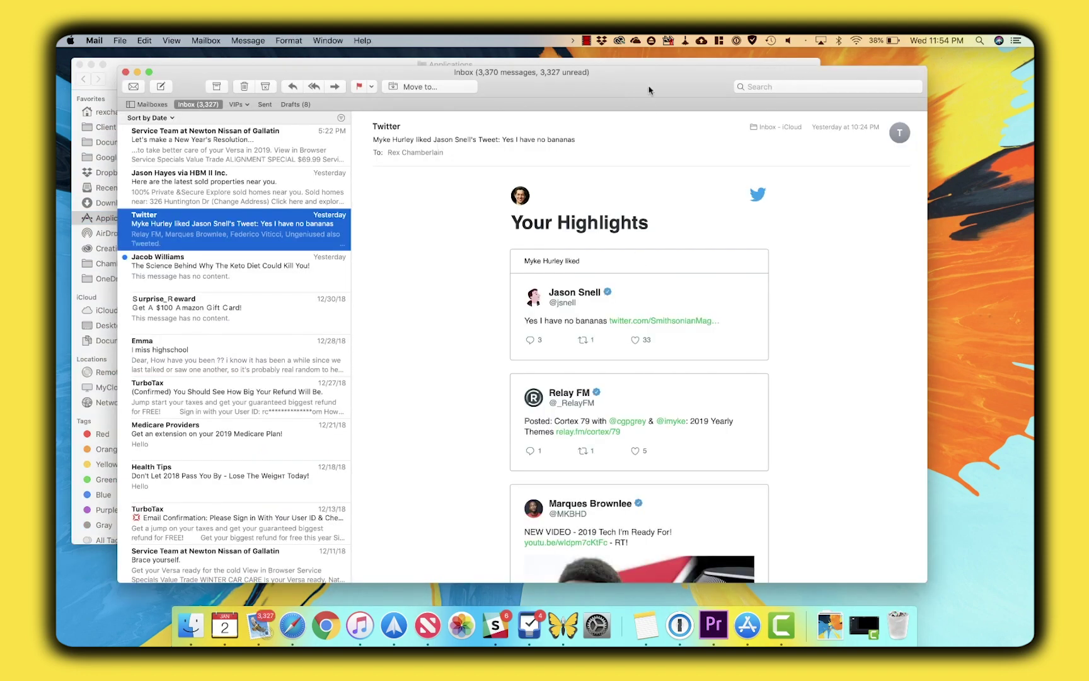
# Step: Quit Mail from its Dock icon's menu, then drag Mail off the Dock
pyautogui.moveTo(649, 91); pyautogui.dragTo(662, 95)
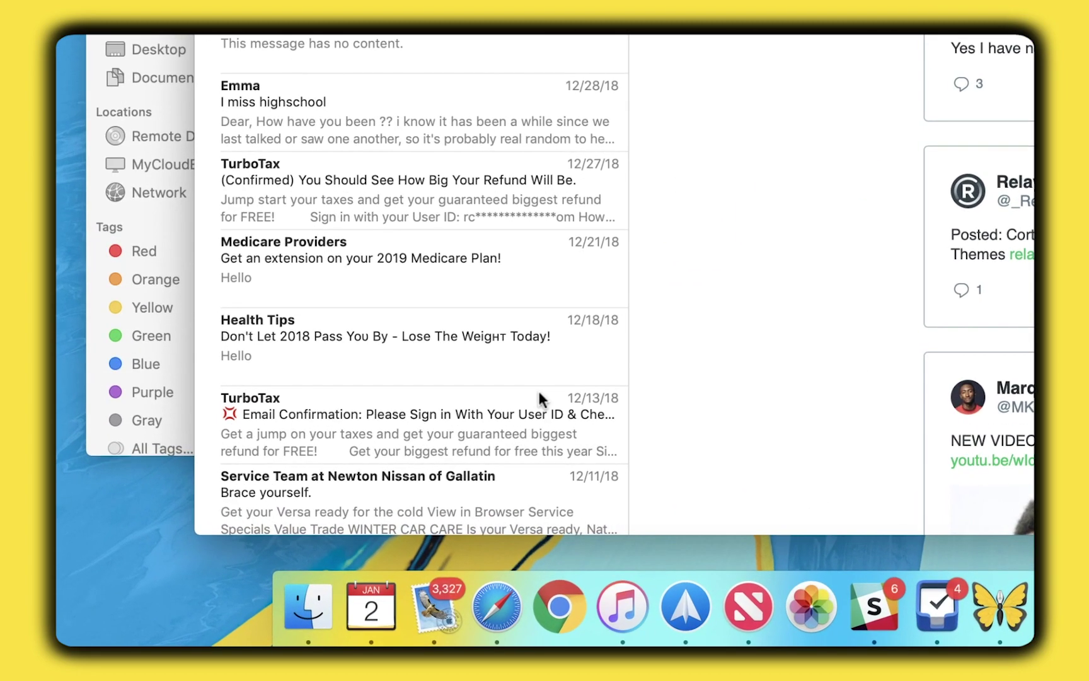
pyautogui.rightClick(433, 606)
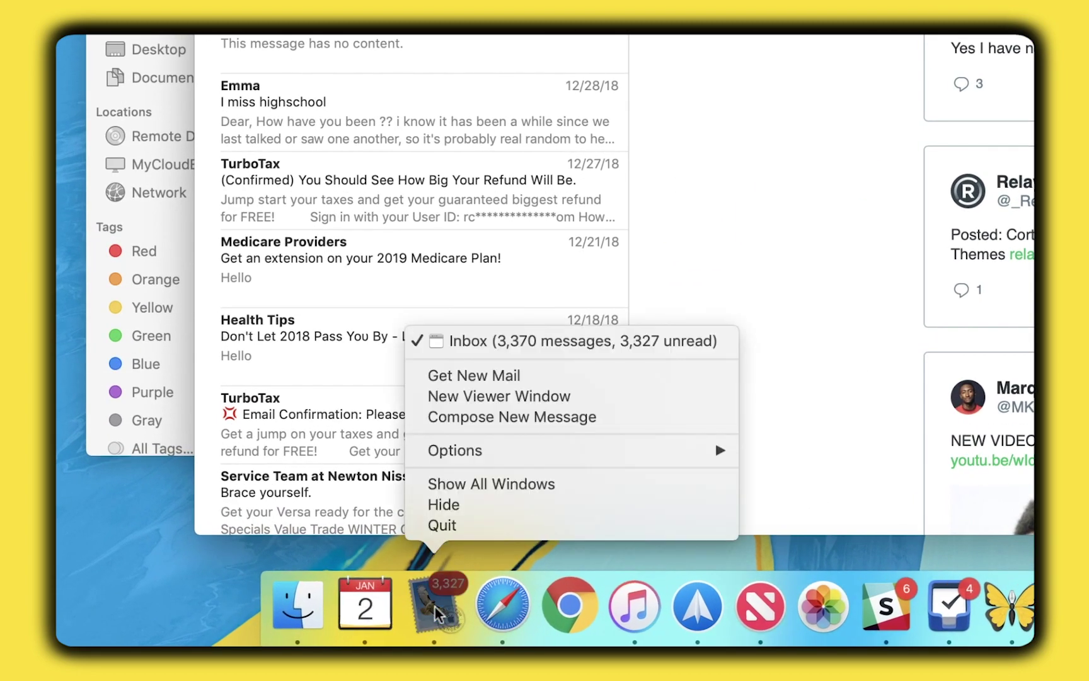
pyautogui.click(442, 527)
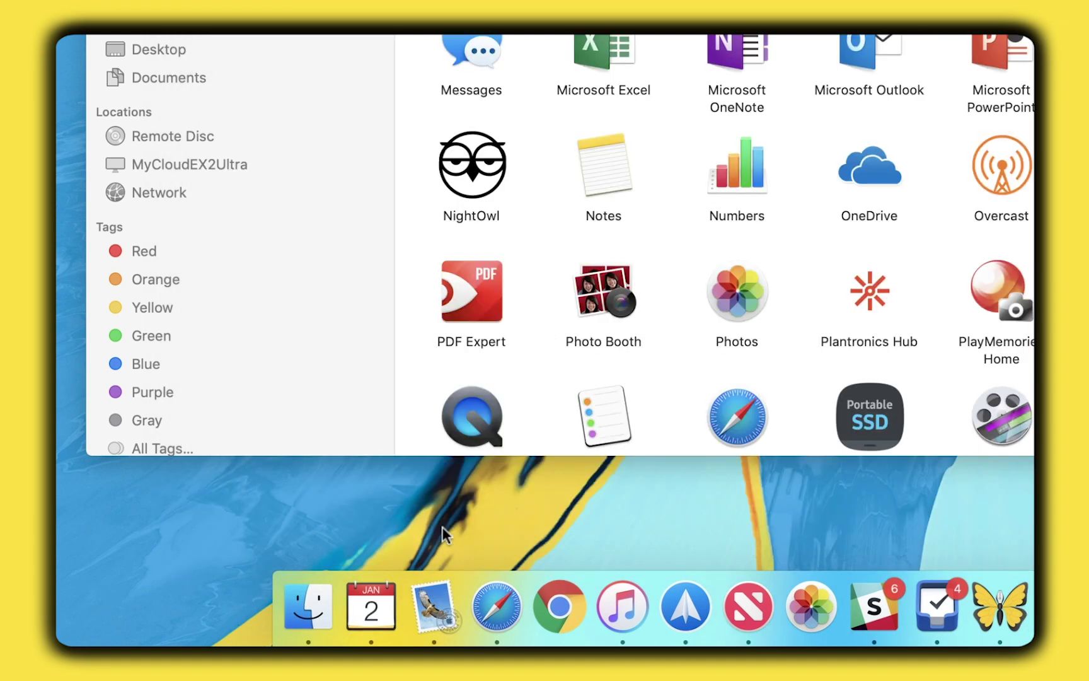
pyautogui.moveTo(437, 608); pyautogui.dragTo(440, 452)
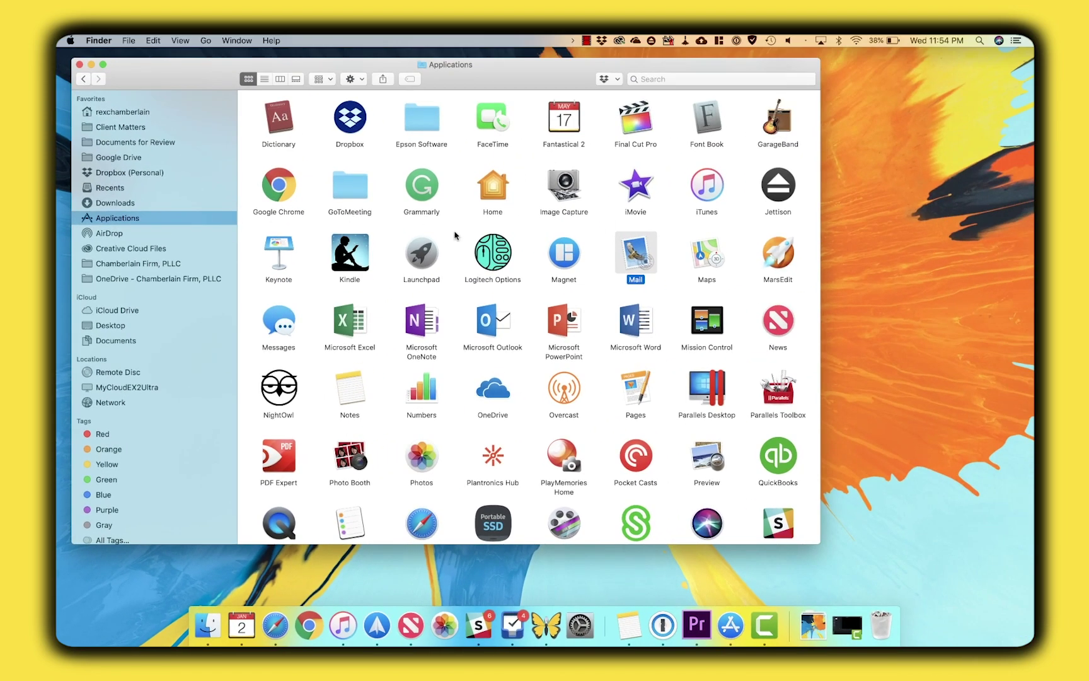
# Step: Relaunch Mail from Applications and drag its icon into the Dock next to Calendar
pyautogui.doubleClick(638, 255)
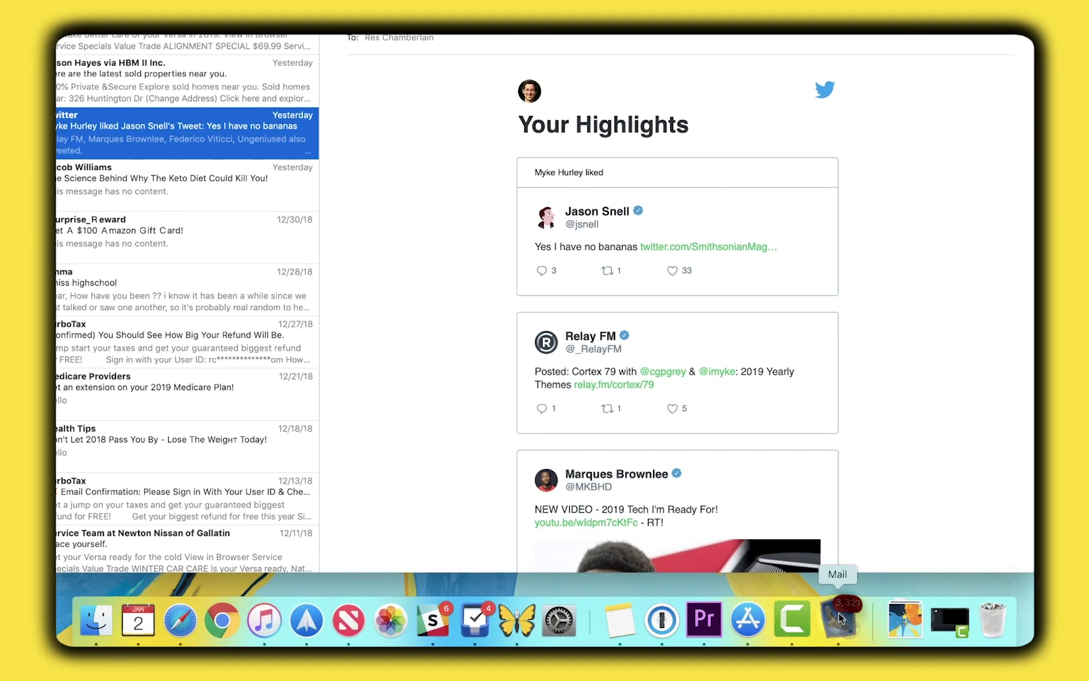
pyautogui.moveTo(841, 621); pyautogui.dragTo(184, 623)
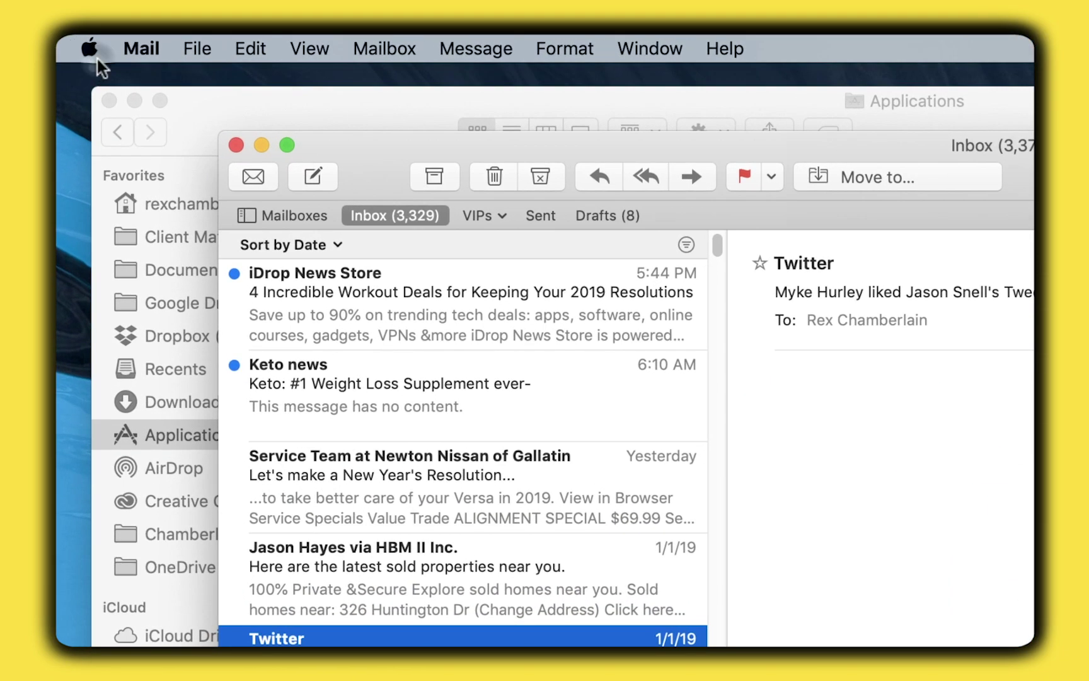
# Step: Restart the Mac from the Apple menu and confirm Restart in the dialog
pyautogui.click(89, 48)
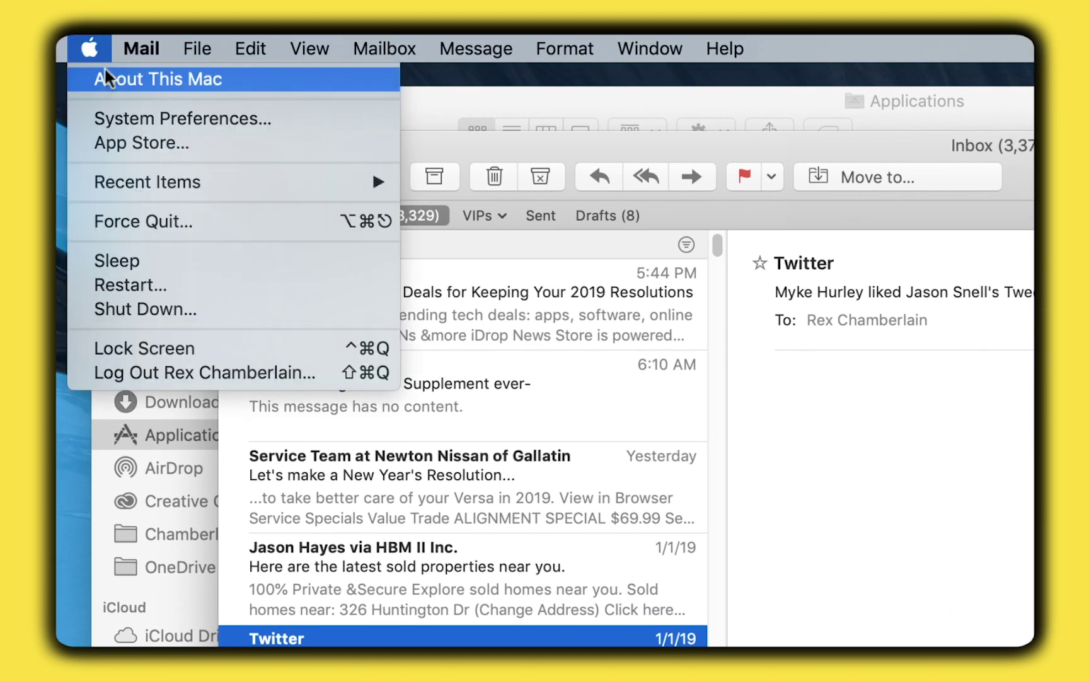
pyautogui.click(195, 283)
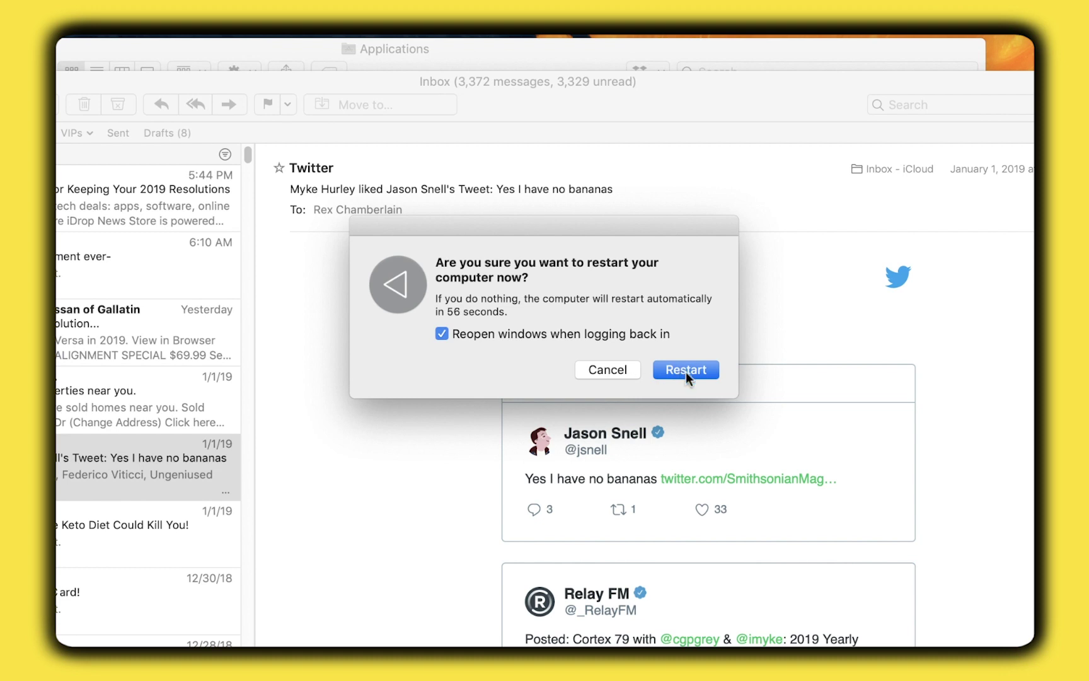
pyautogui.click(608, 370)
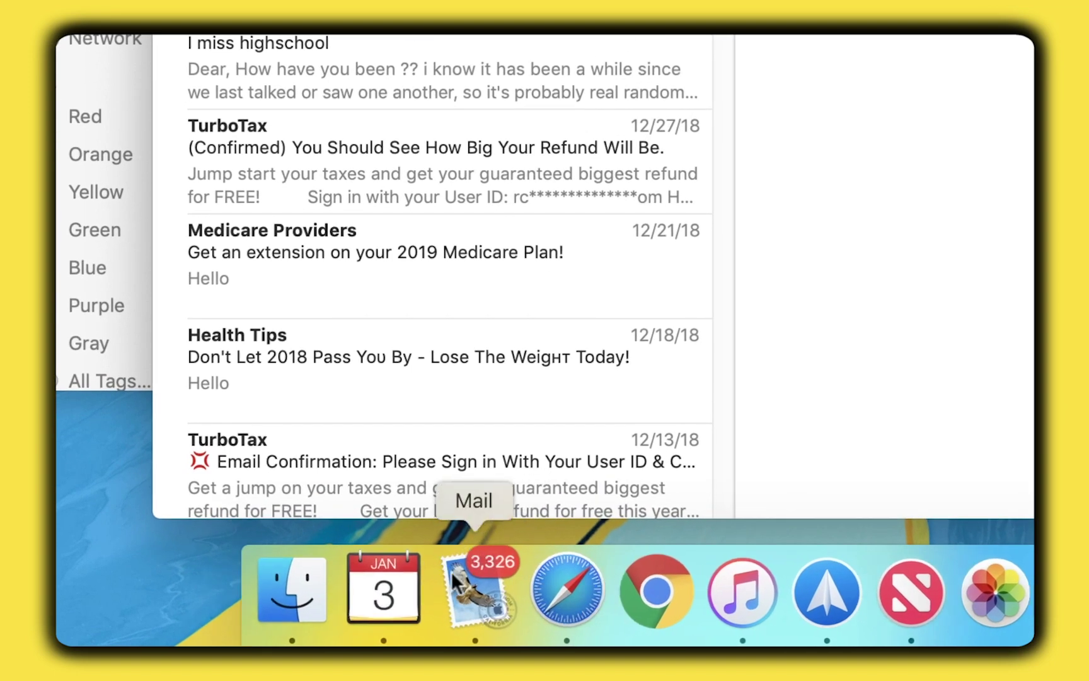
pyautogui.rightClick(474, 593)
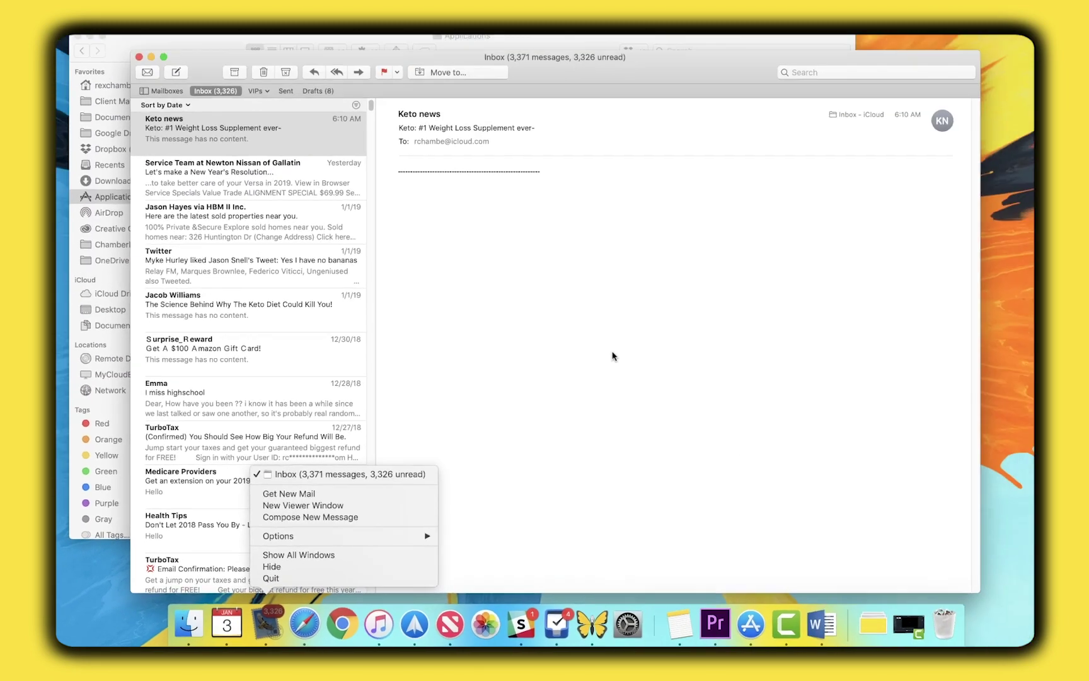
pyautogui.click(613, 356)
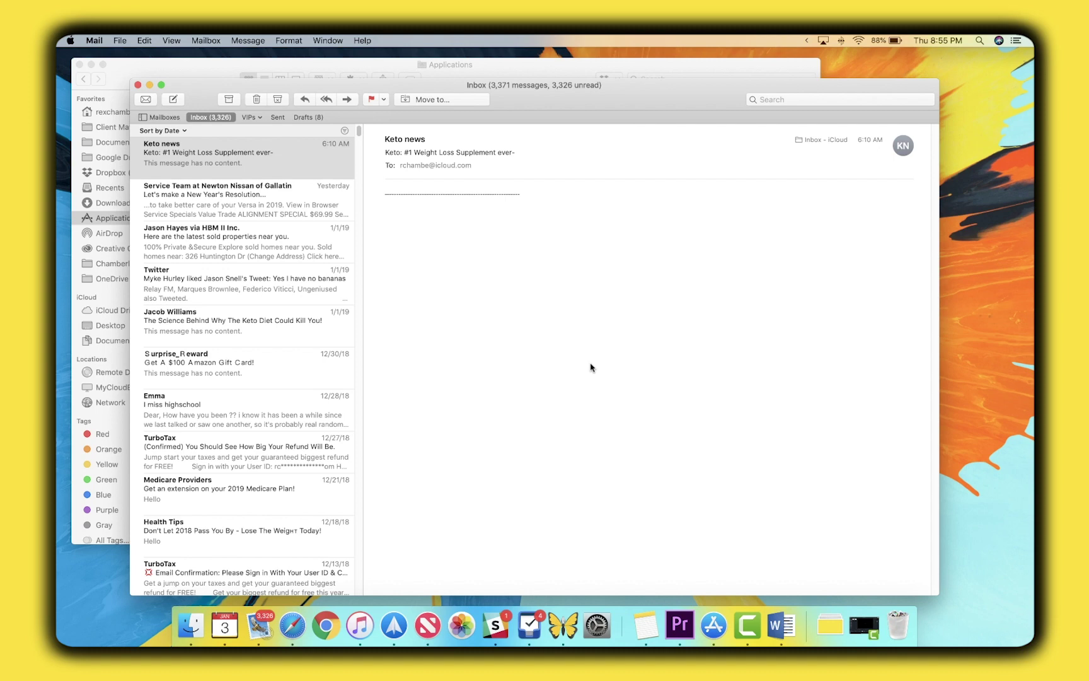
pyautogui.press('super+space')
# Step: Launch Activity Monitor via Spotlight and filter the process list by 'mail'
pyautogui.write('acti')
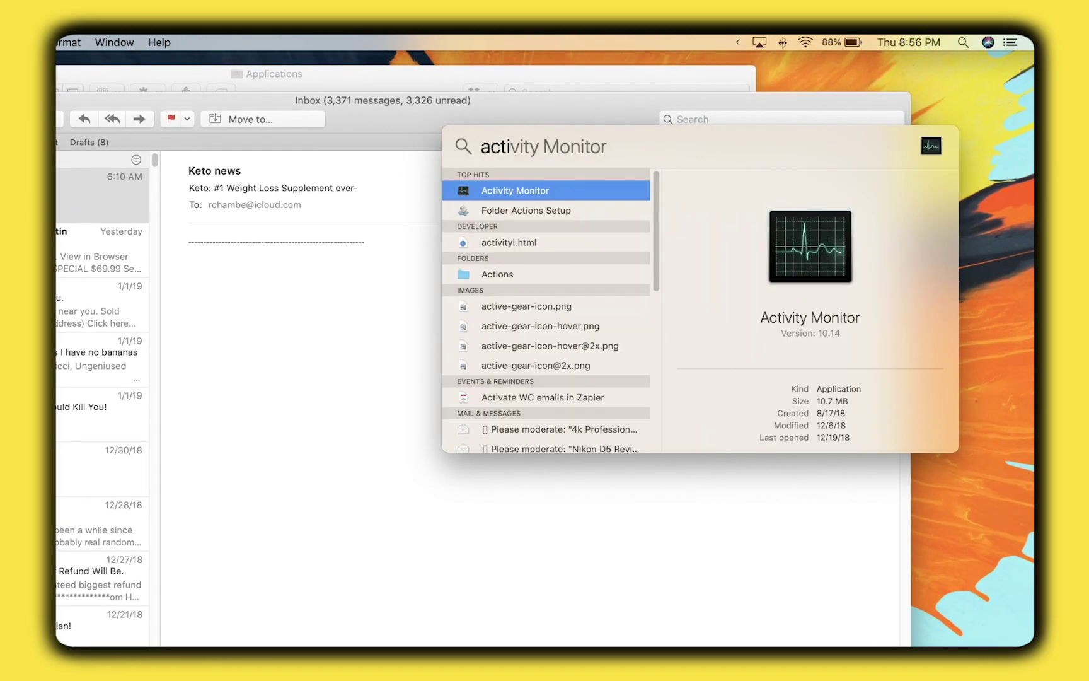
pyautogui.press('Return')
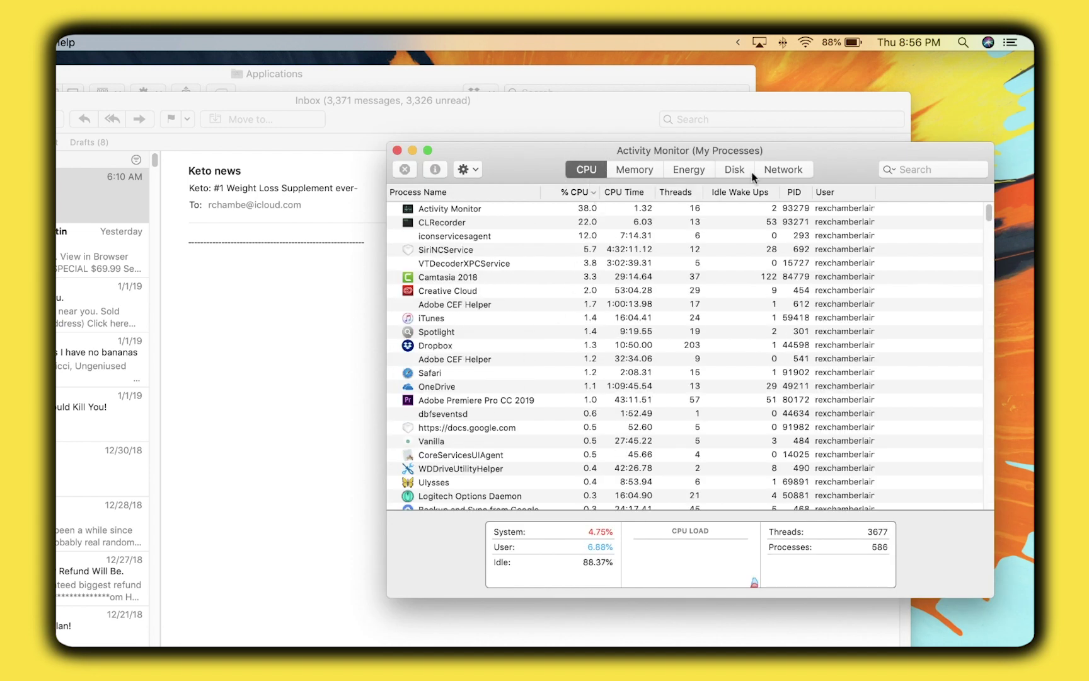
pyautogui.click(910, 167)
pyautogui.write('mail')
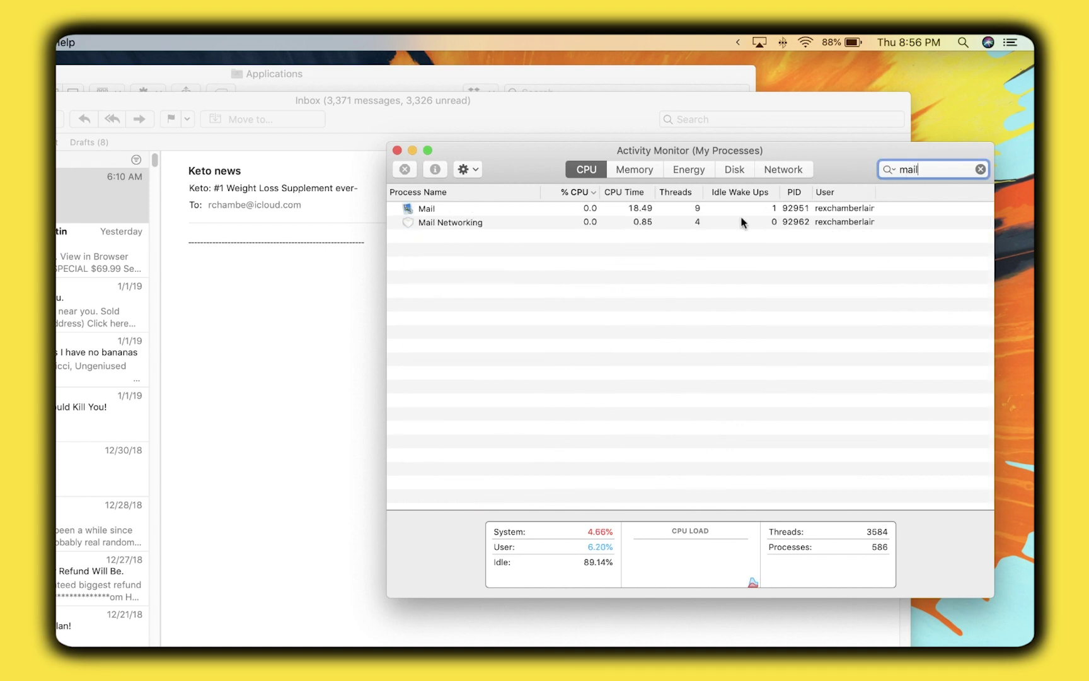
# Step: Select the Mail process and force quit it
pyautogui.click(470, 210)
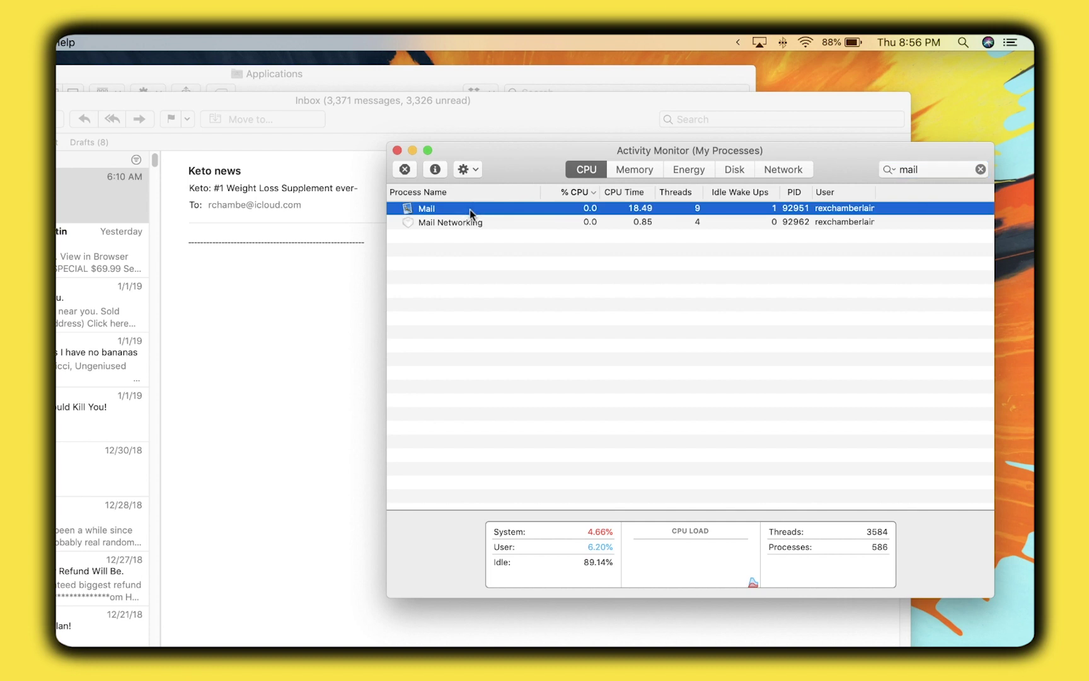
pyautogui.click(404, 169)
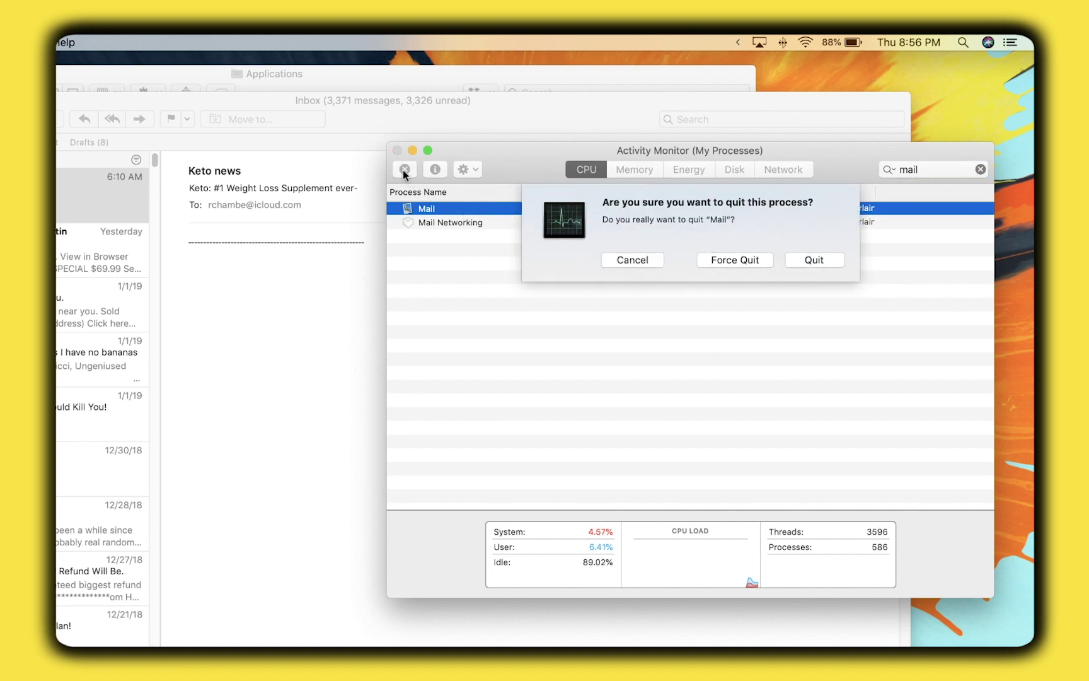
pyautogui.click(741, 261)
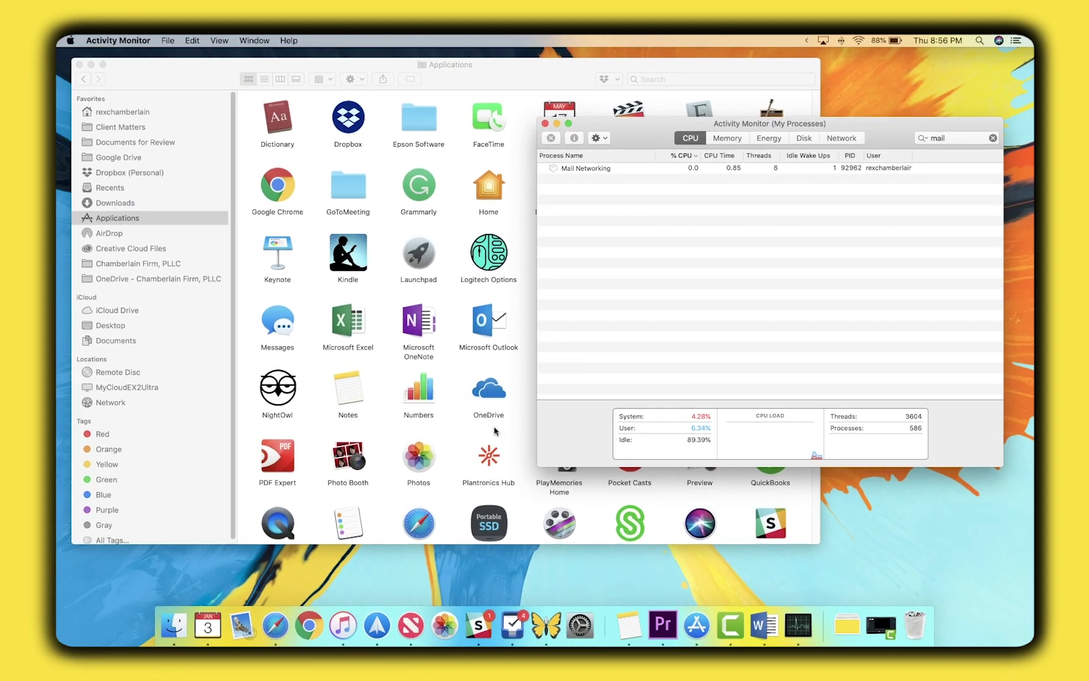
# Step: Relaunch Mail, then open Library's Containers folder in list view
pyautogui.click(240, 623)
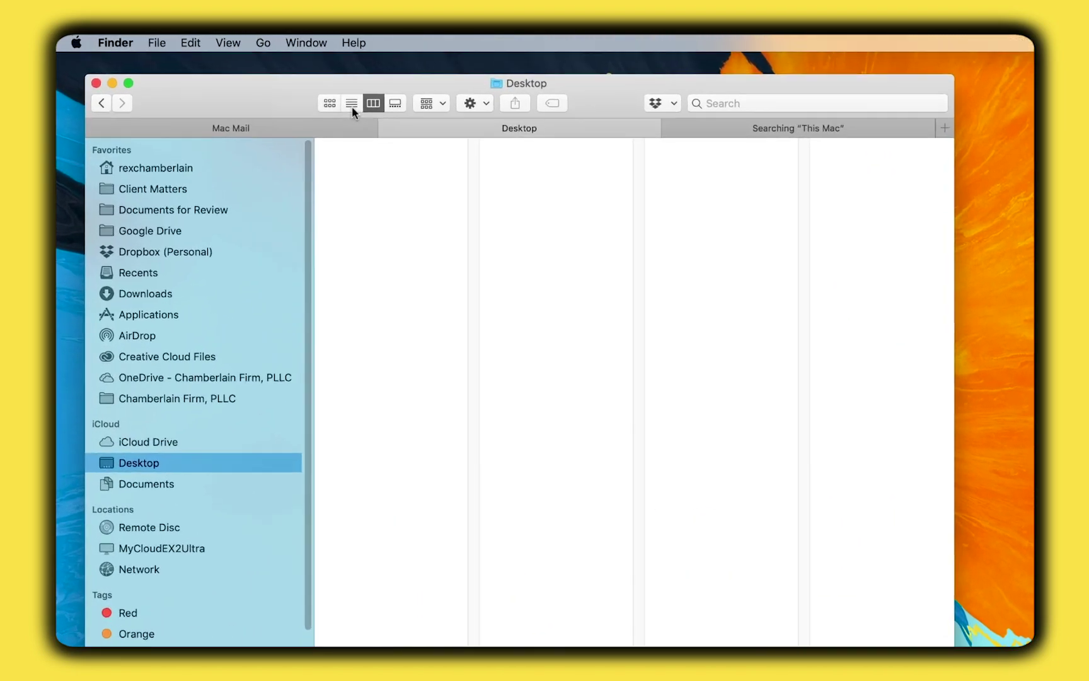
pyautogui.click(284, 43)
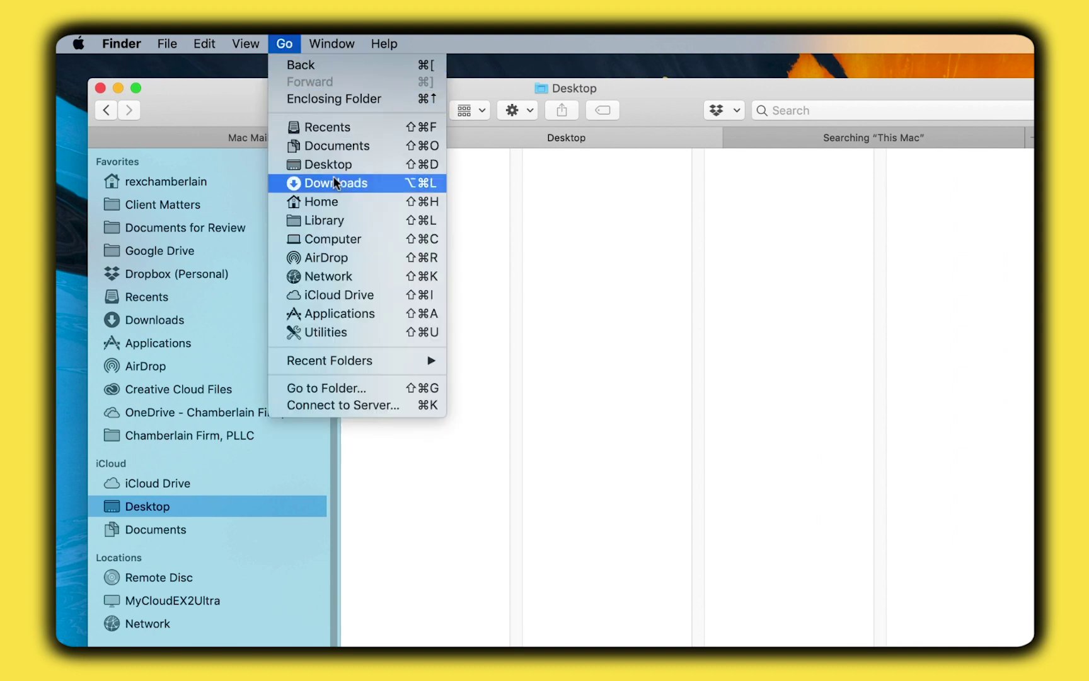
pyautogui.click(321, 221)
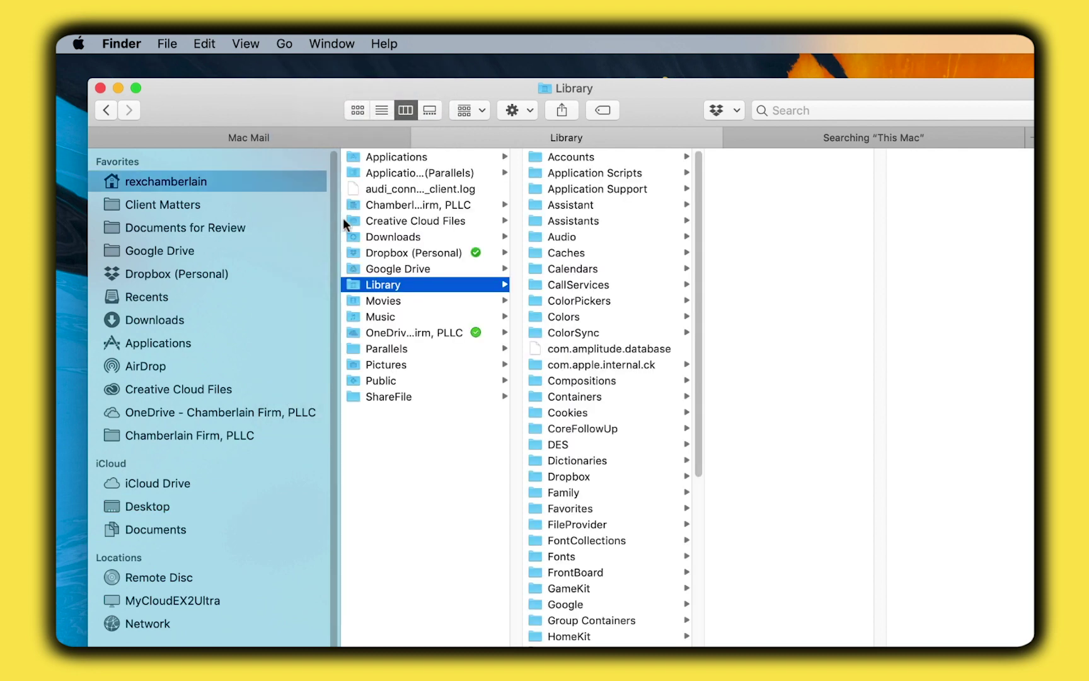
pyautogui.scroll(-5, 570, 290)
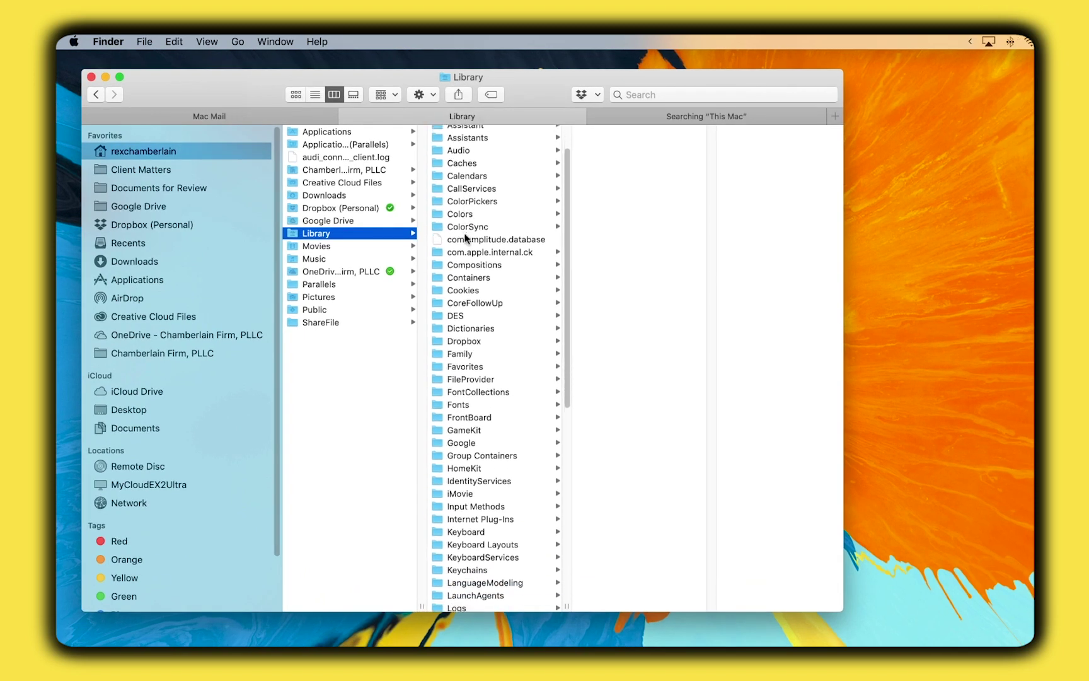
pyautogui.click(466, 226)
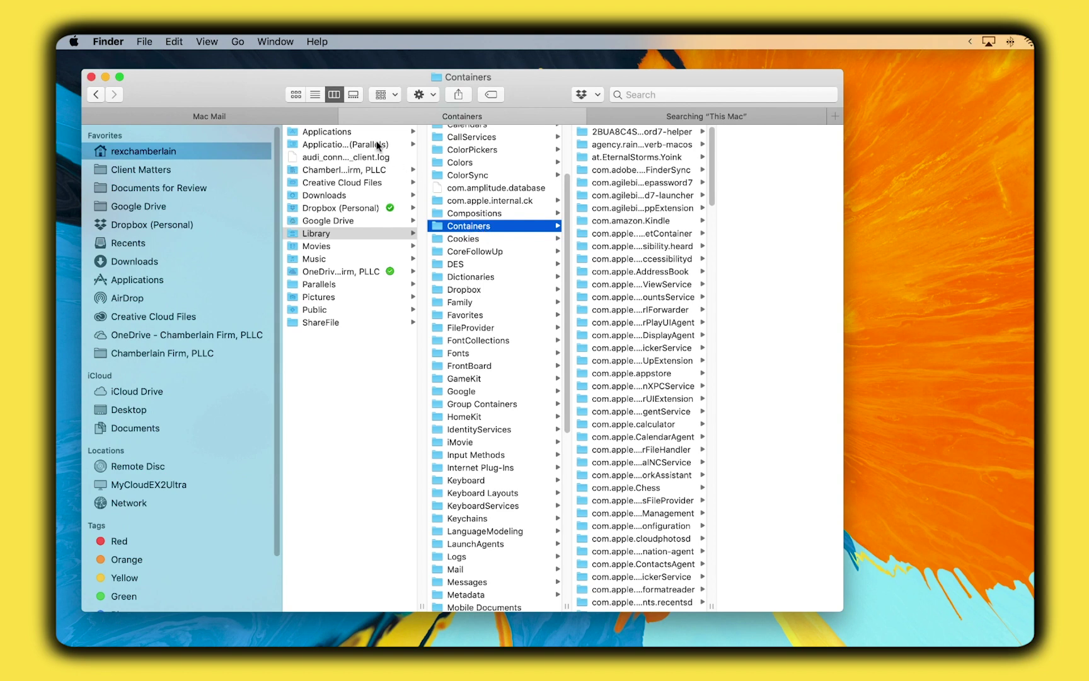
pyautogui.click(315, 96)
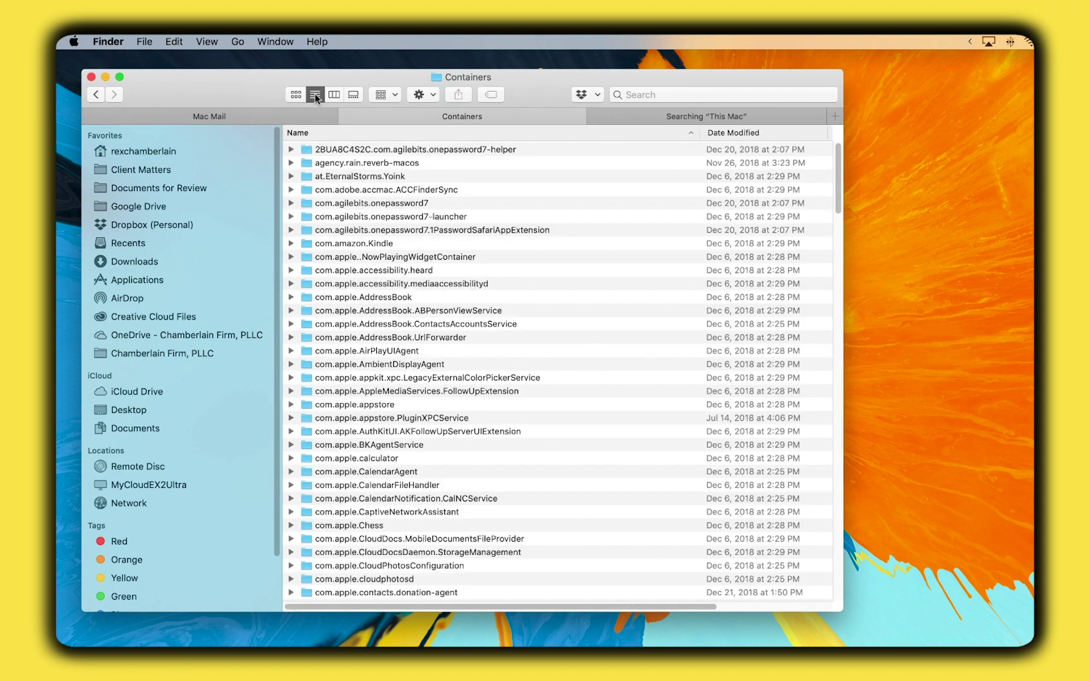
# Step: Expand com.apple.mail > Data > Library > Saved Application State and right-click com.apple.mail.savedState
pyautogui.scroll(-10, 389, 271)
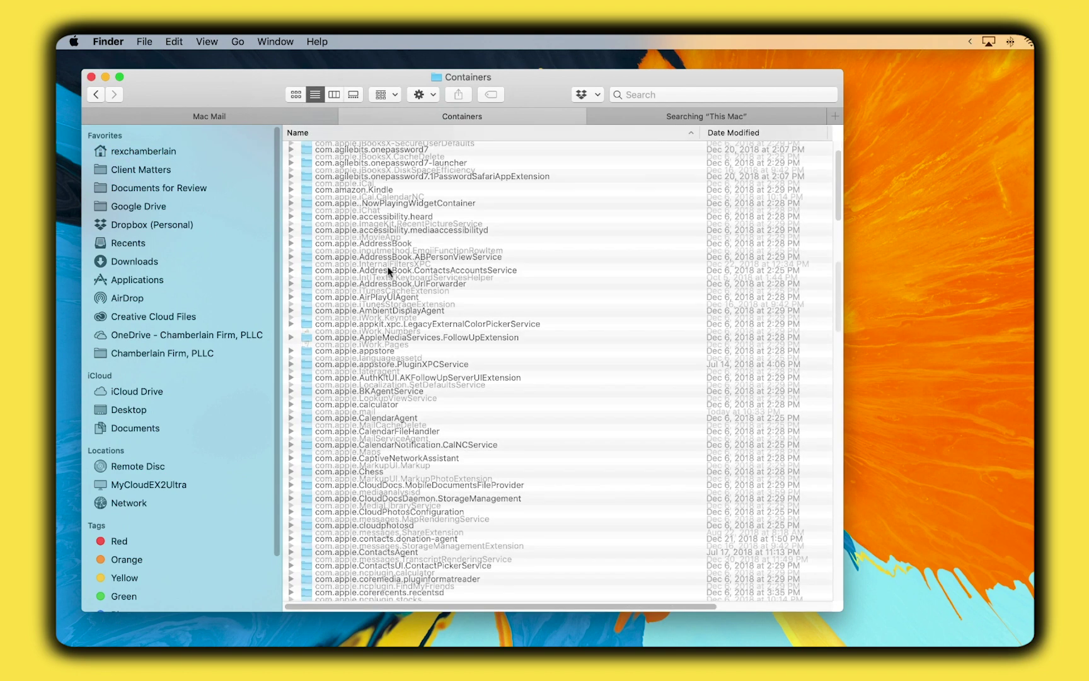
pyautogui.scroll(-2, 389, 271)
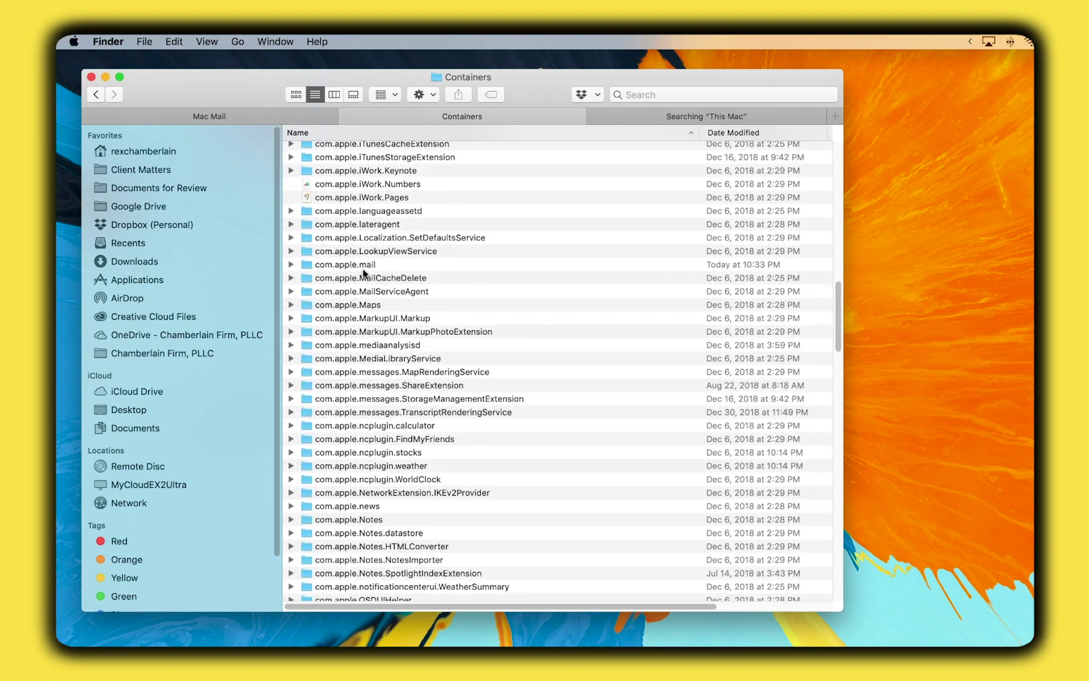
pyautogui.click(291, 265)
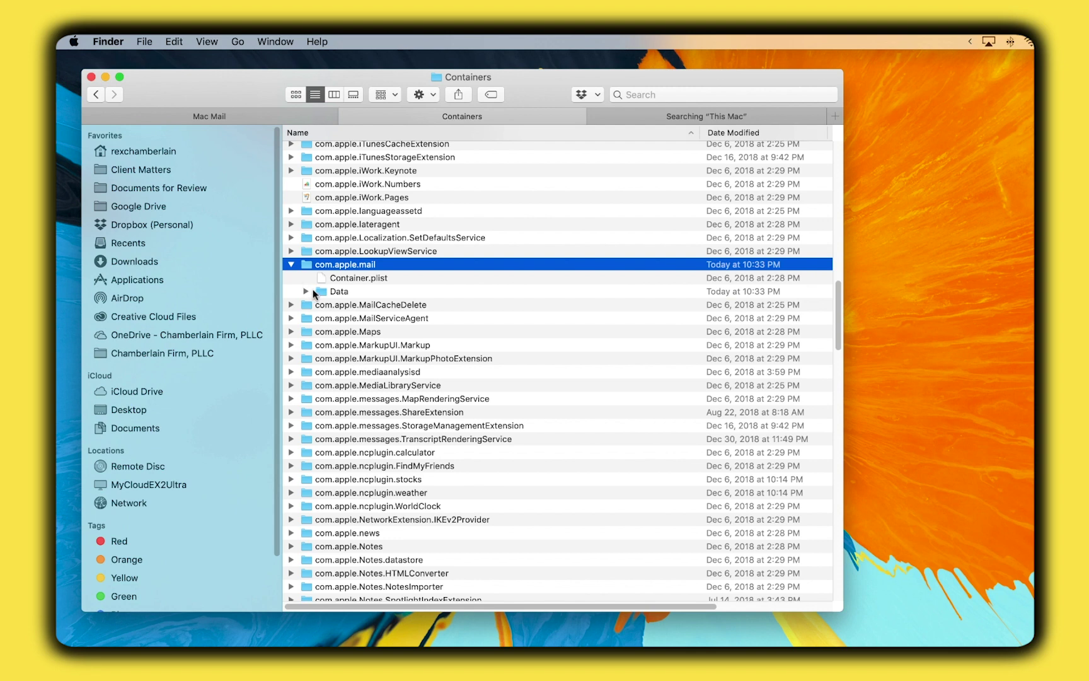
pyautogui.click(305, 292)
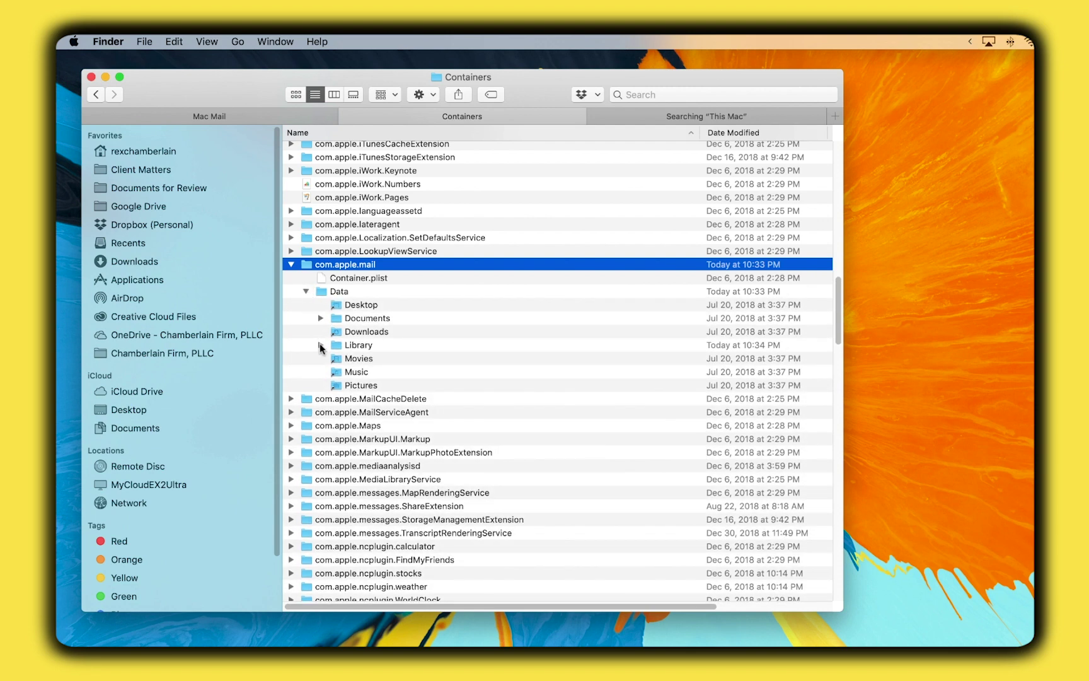
pyautogui.click(321, 346)
pyautogui.scroll(-3, 361, 362)
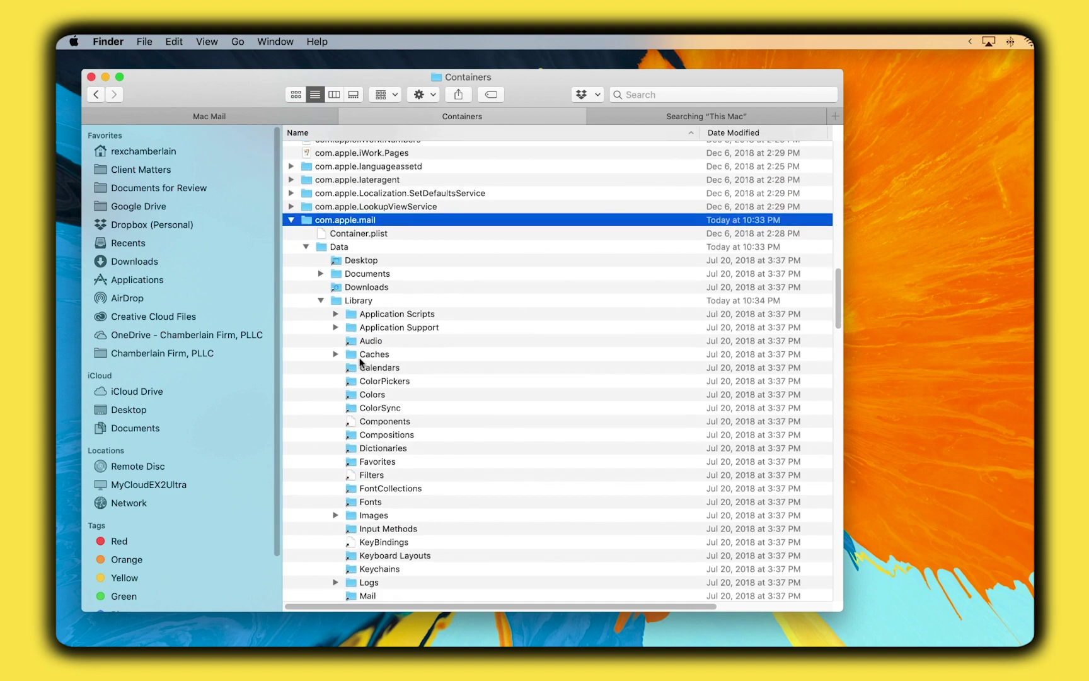
pyautogui.scroll(-5, 361, 362)
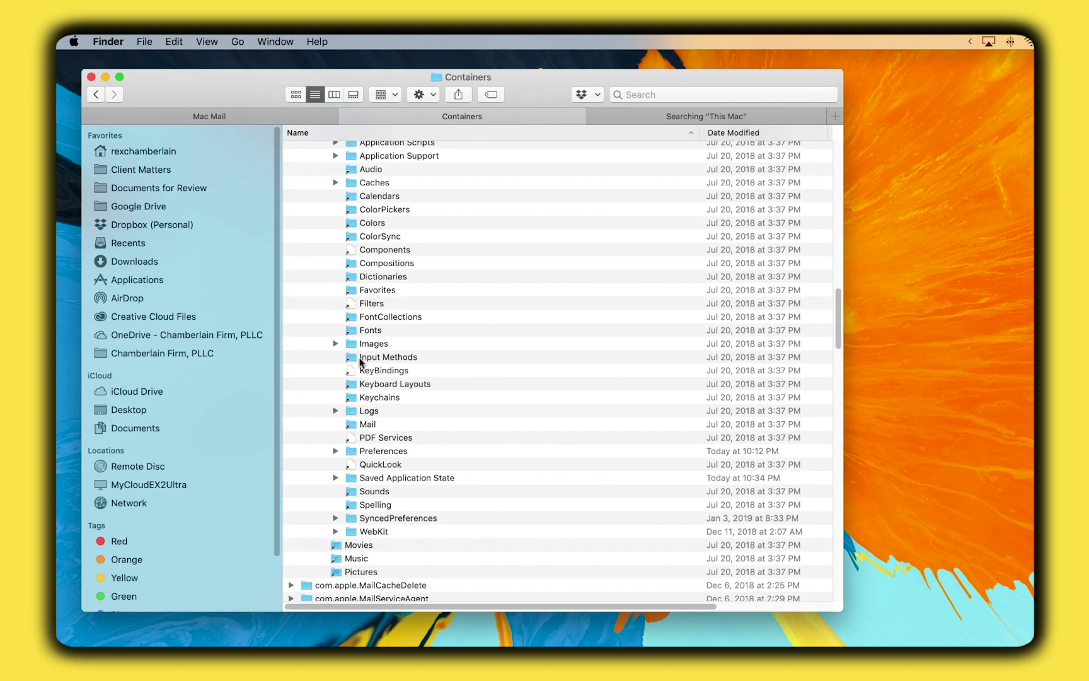
pyautogui.scroll(-2, 360, 363)
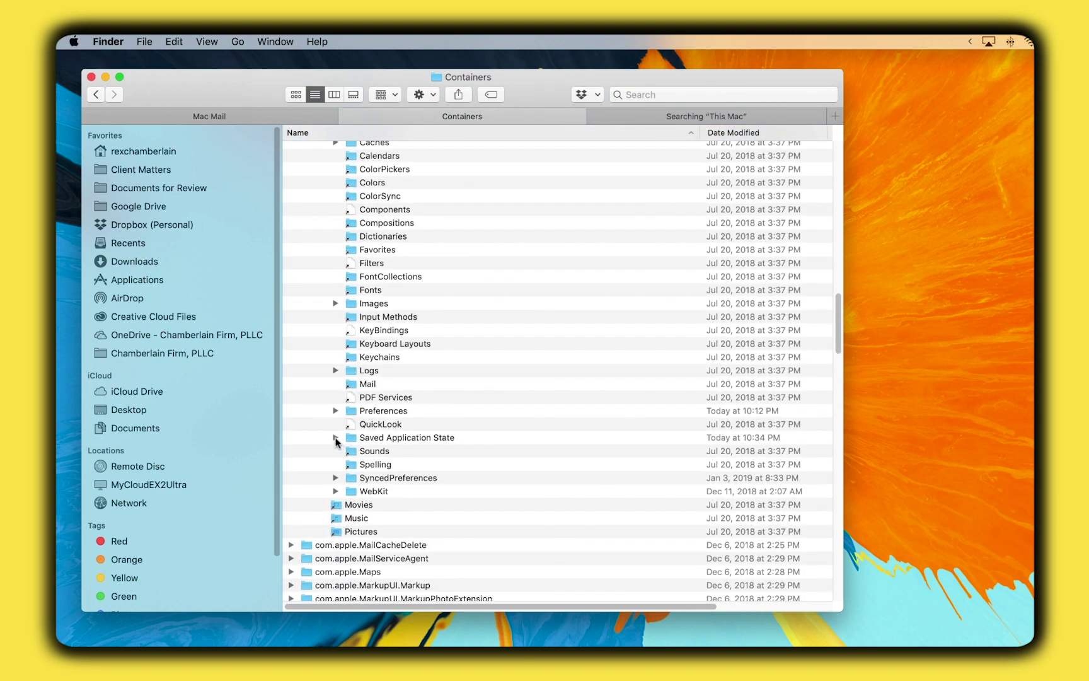
pyautogui.click(336, 437)
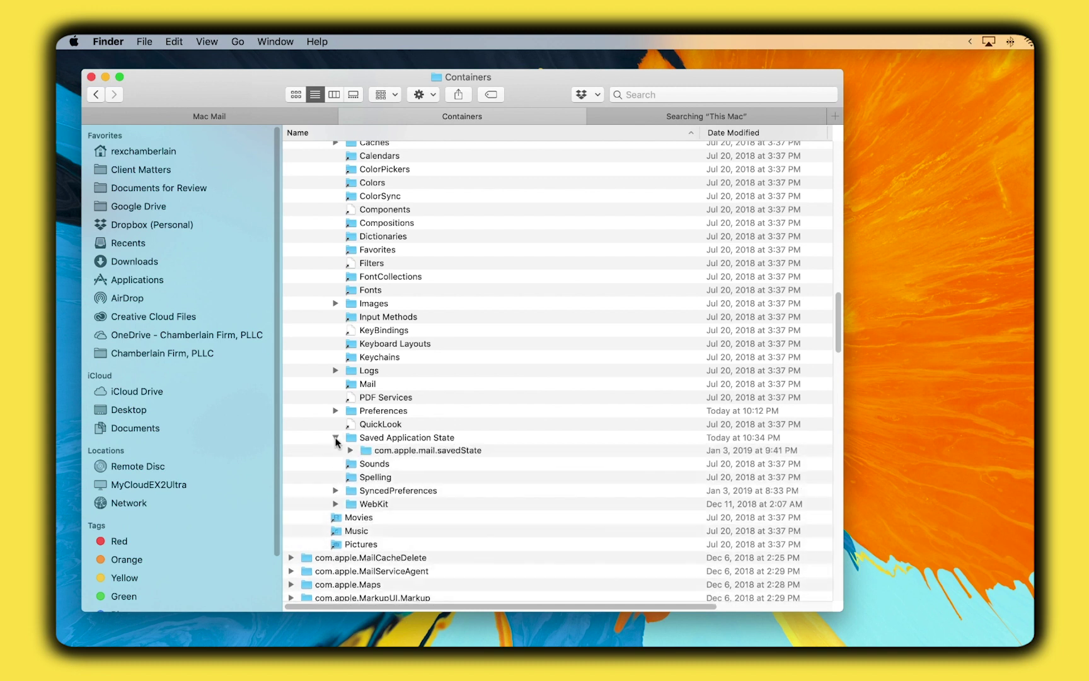
pyautogui.click(409, 451)
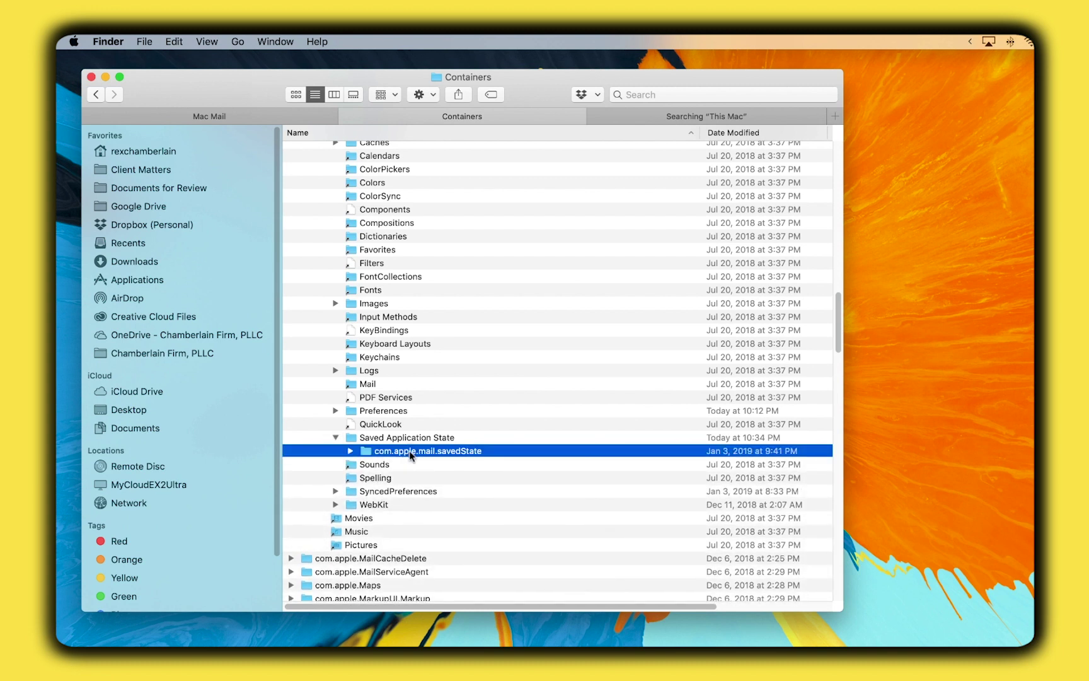
pyautogui.rightClick(411, 453)
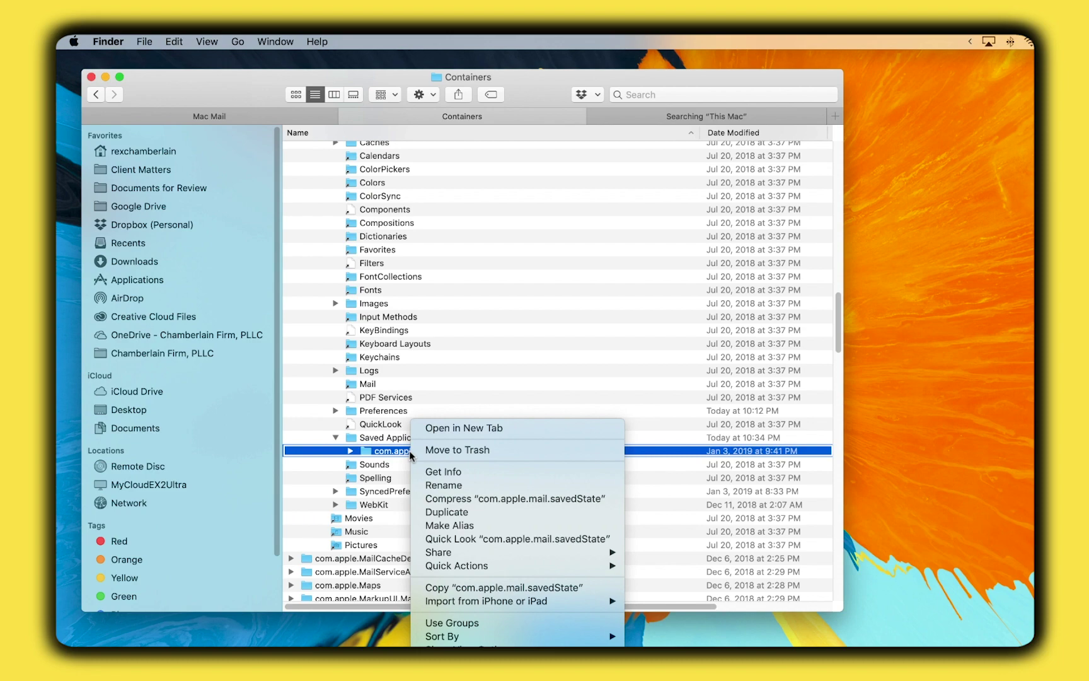
# Step: Trash com.apple.mail.savedState, then reopen Library with Containers expanded down to com.apple.mail
pyautogui.click(452, 451)
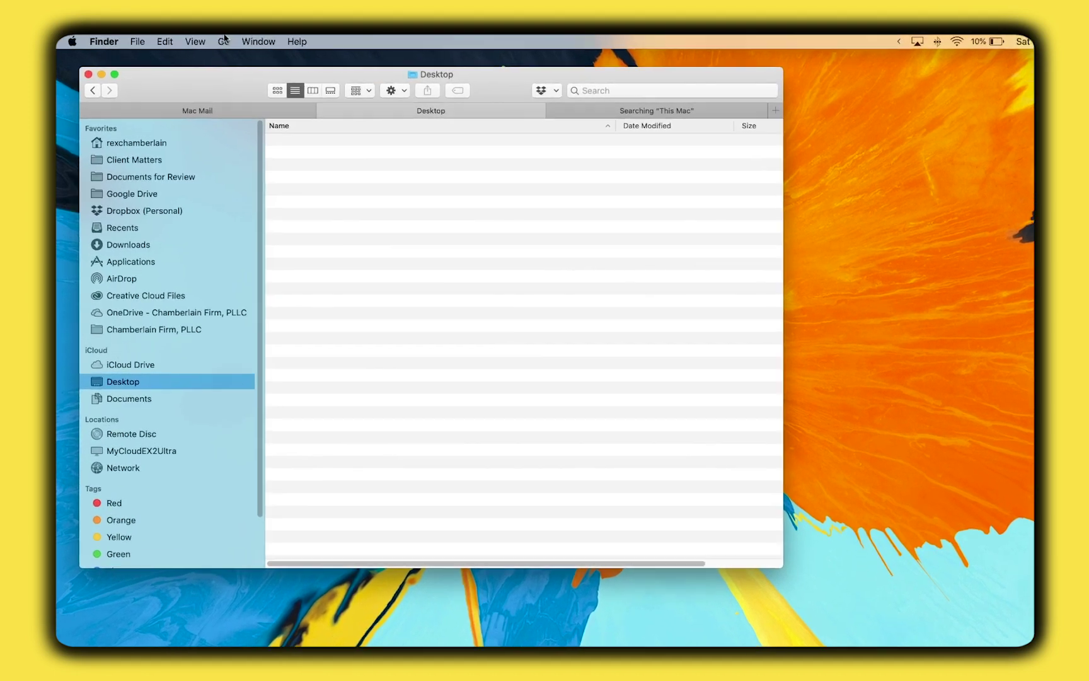
pyautogui.click(206, 41)
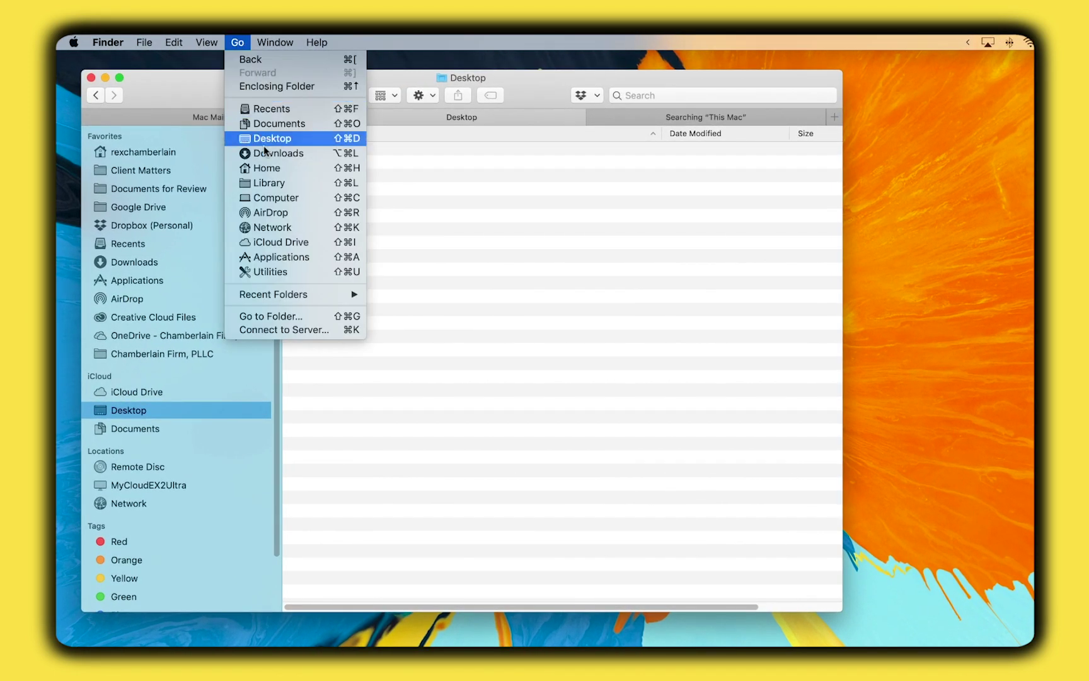
pyautogui.click(268, 182)
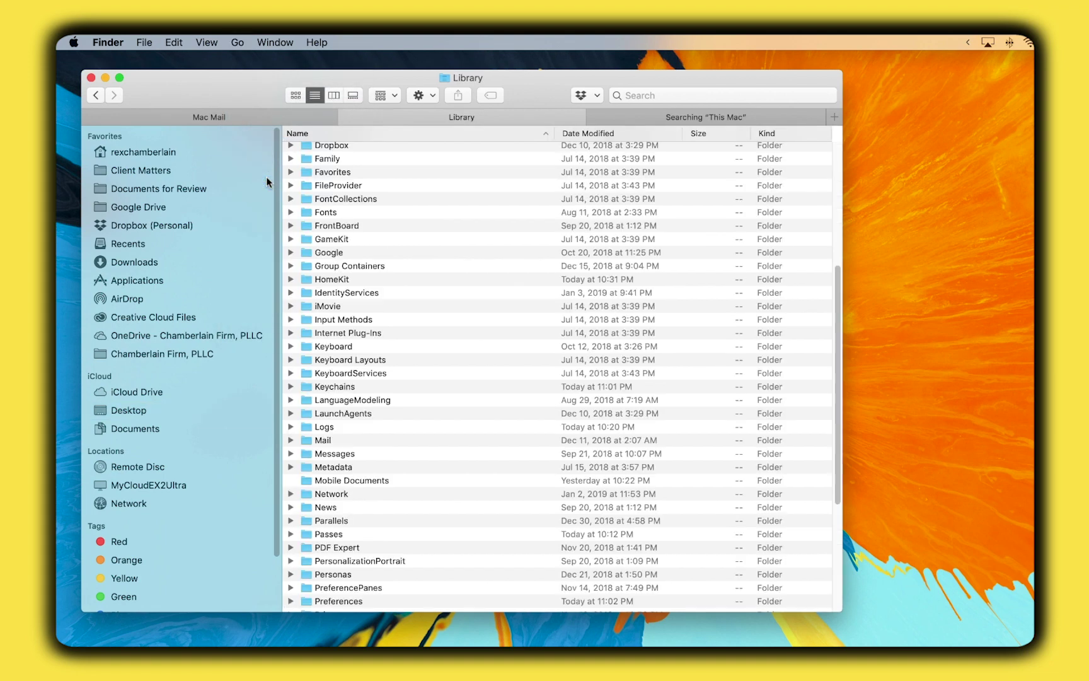
pyautogui.scroll(10, 355, 186)
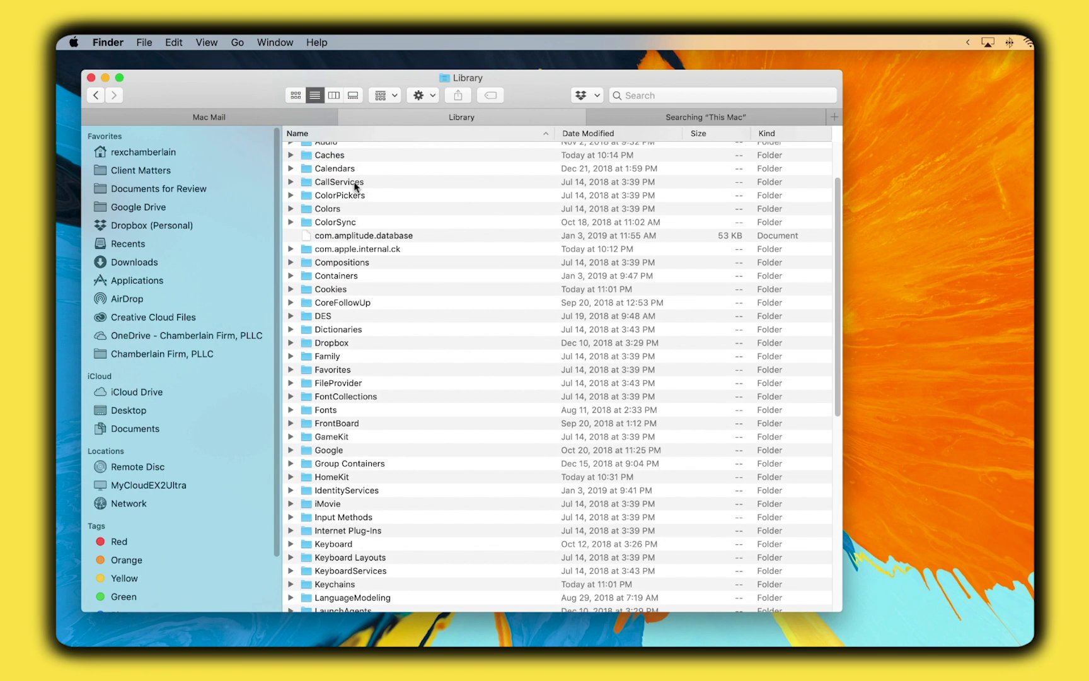
pyautogui.click(291, 275)
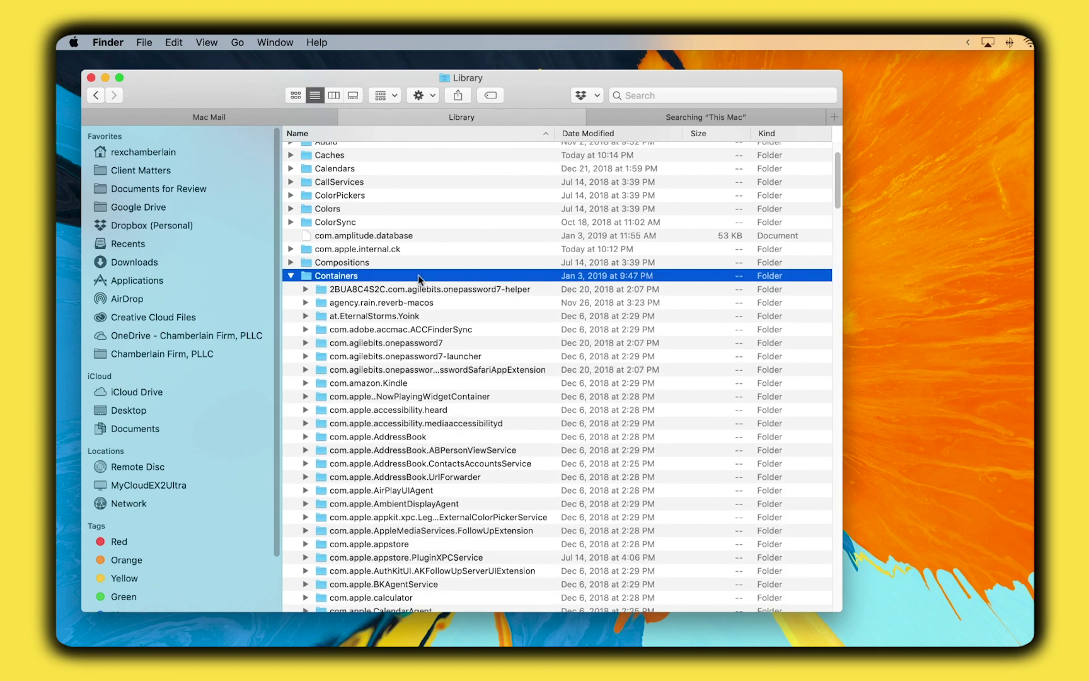
pyautogui.scroll(-15, 419, 279)
pyautogui.scroll(-3, 418, 280)
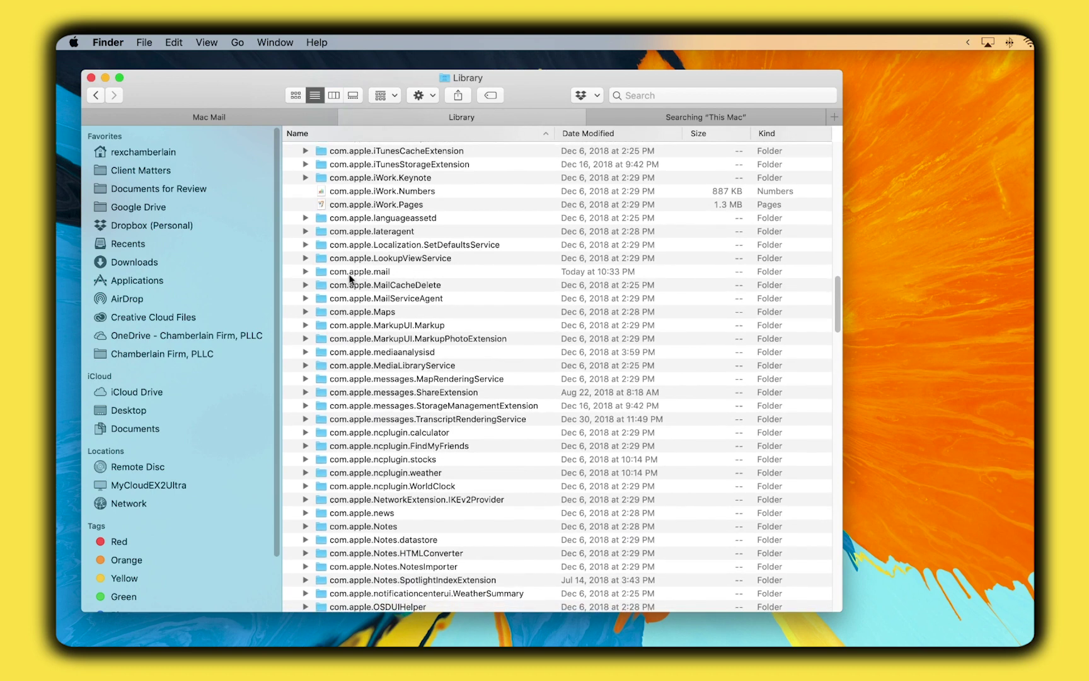
# Step: Drag com.apple.mail and com.apple.MailServiceAgent onto the desktop, then relaunch Mail from the Dock
pyautogui.click(364, 271)
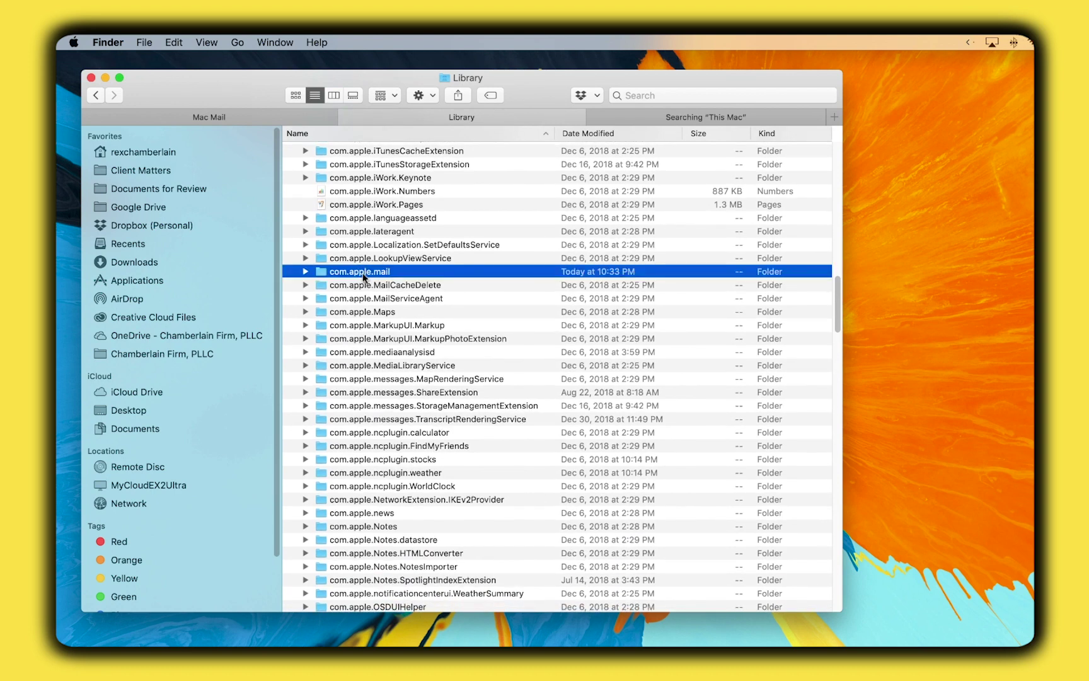
pyautogui.keyDown('super'); pyautogui.click(372, 299); pyautogui.keyUp('super')
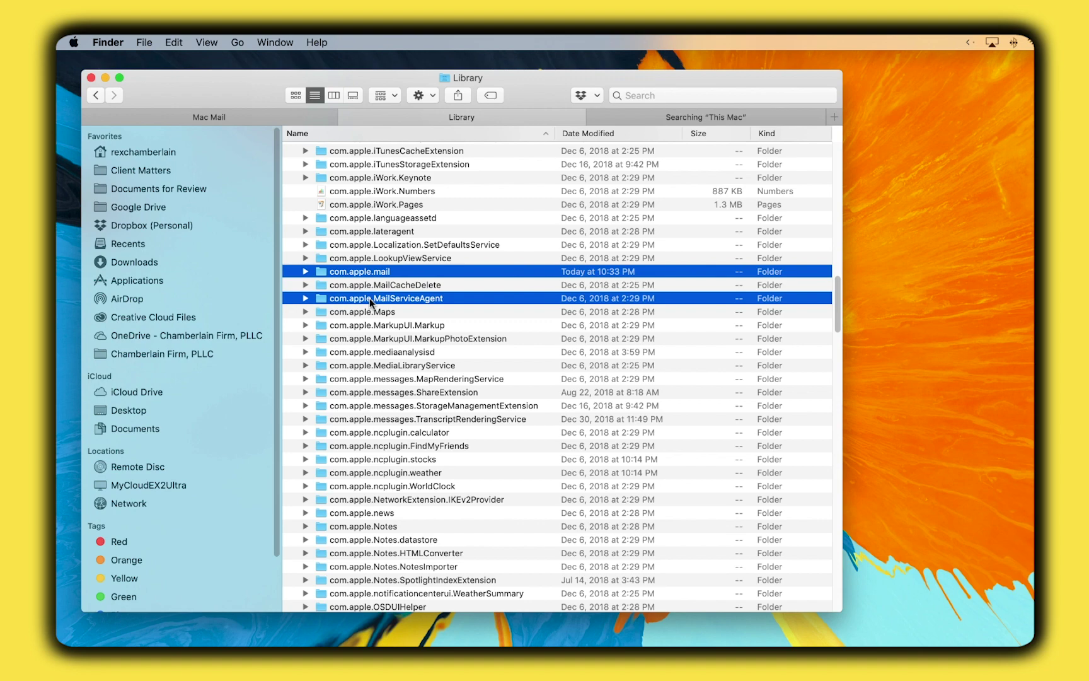
pyautogui.moveTo(371, 301); pyautogui.dragTo(845, 126)
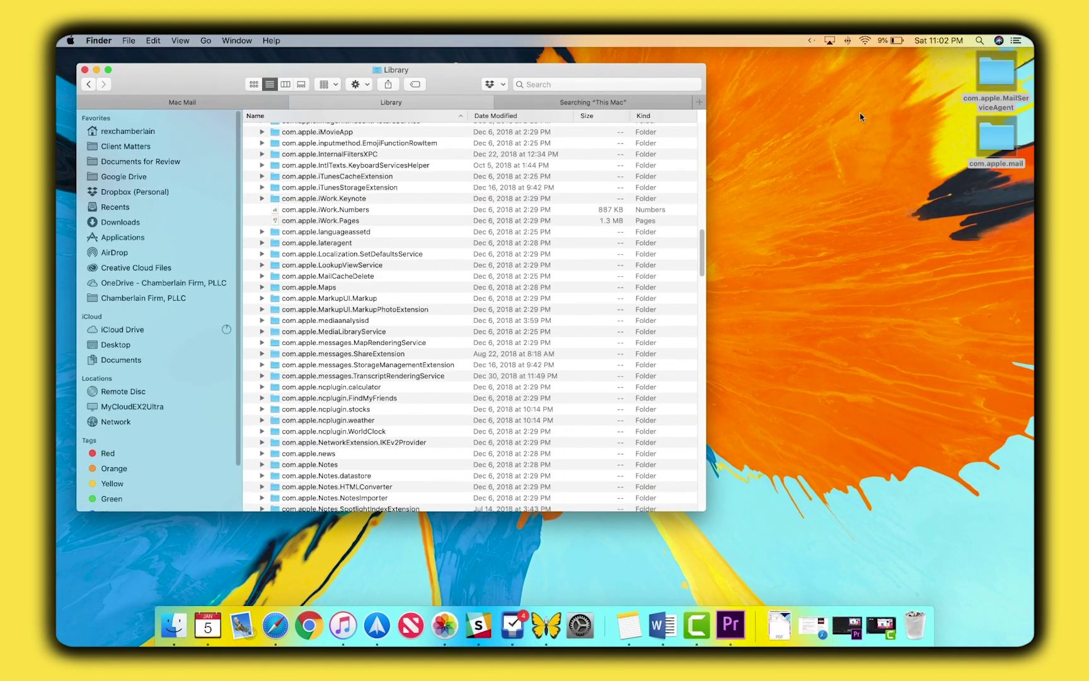
pyautogui.click(861, 116)
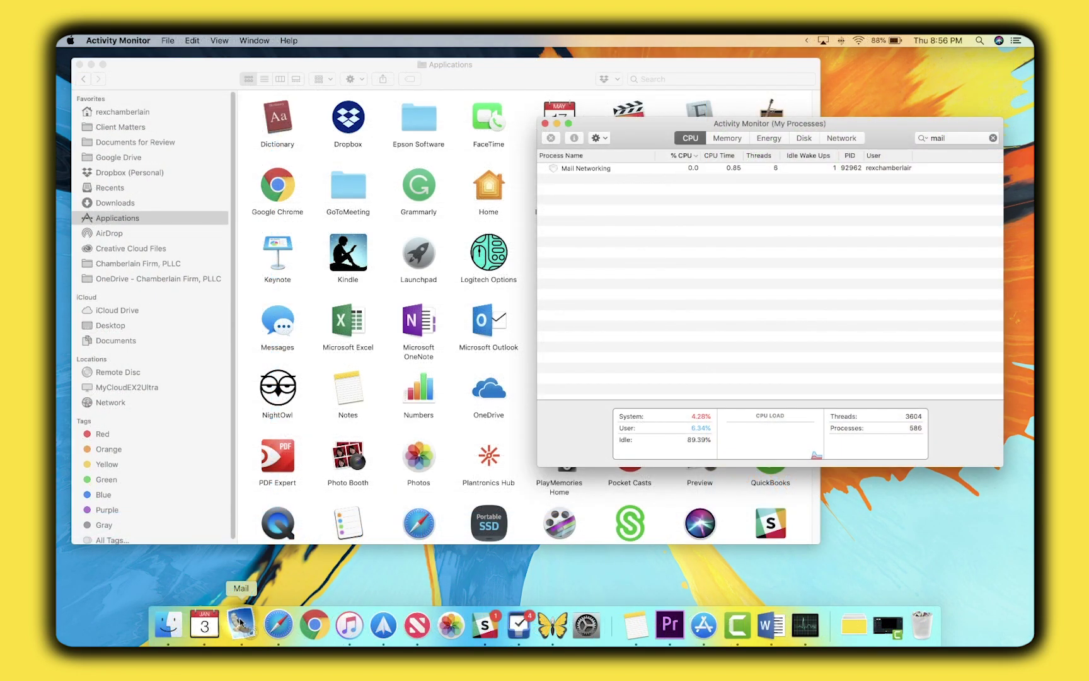
pyautogui.click(239, 623)
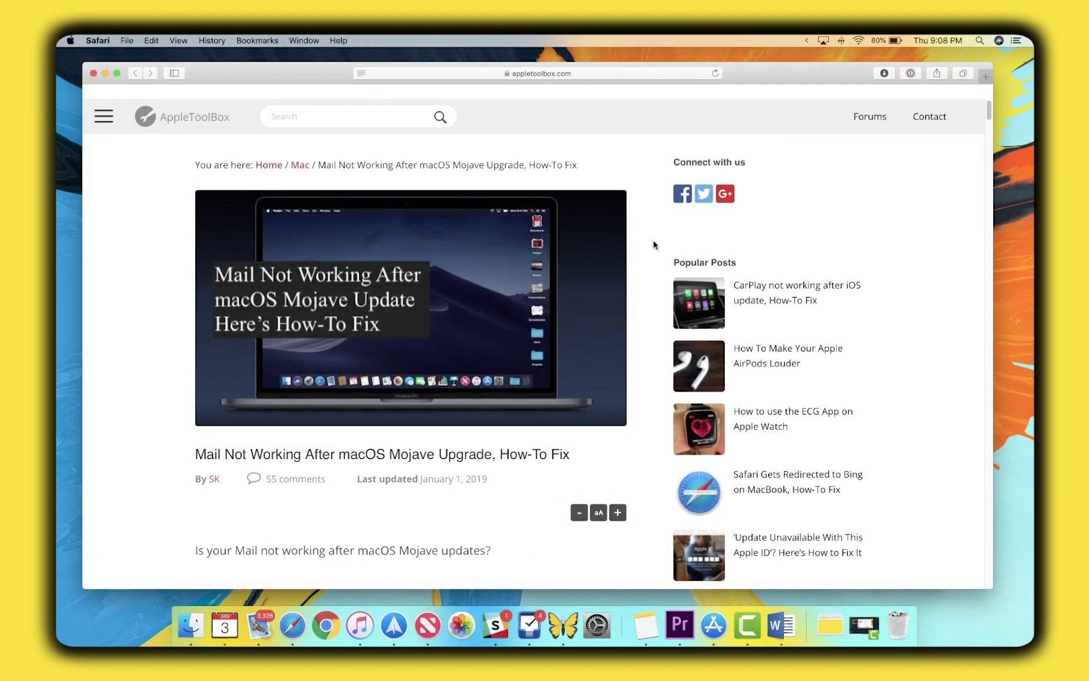
# Step: Scroll the AppleToolBox Mojave article down to its 'Mail Not Launching' section
pyautogui.scroll(-3, 654, 245)
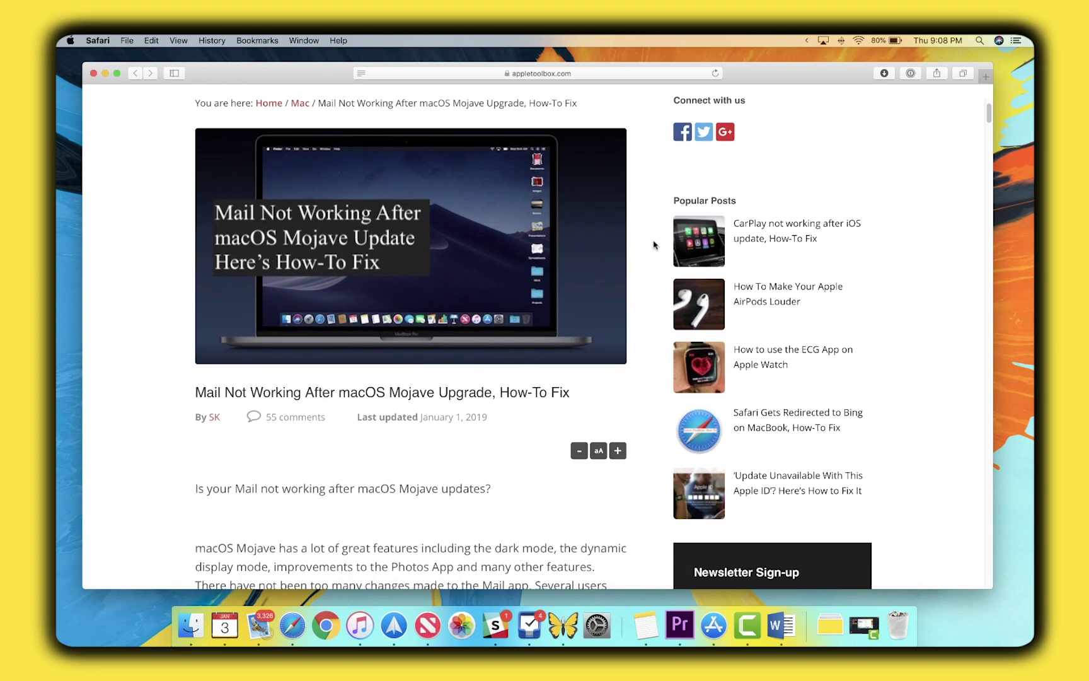
pyautogui.scroll(-5, 654, 245)
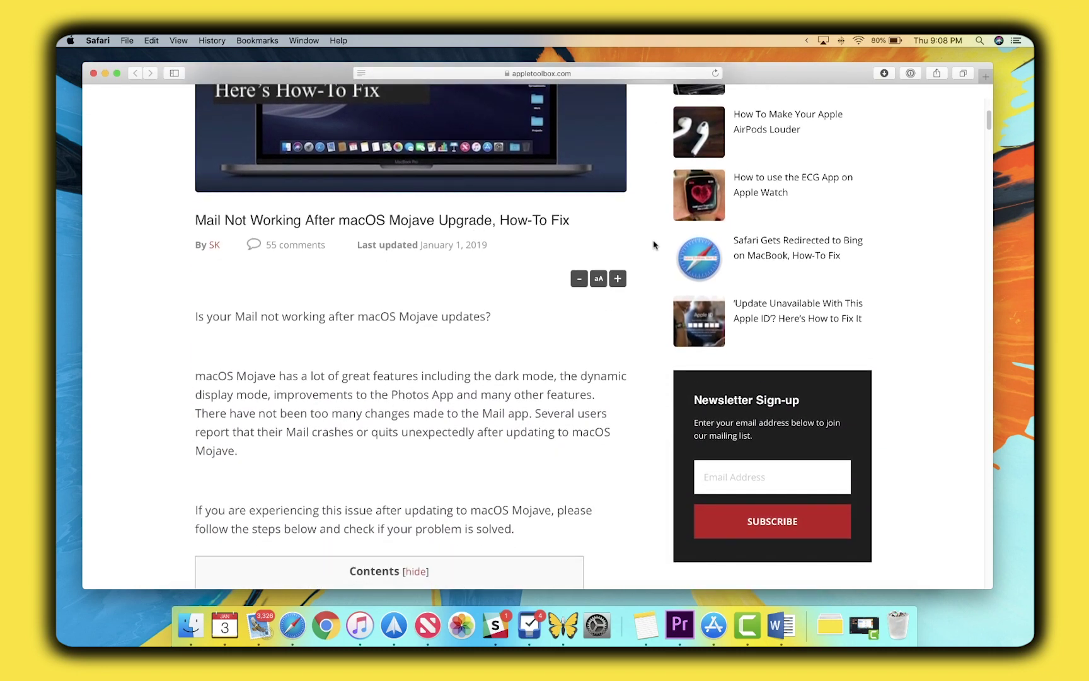
pyautogui.scroll(-3, 654, 245)
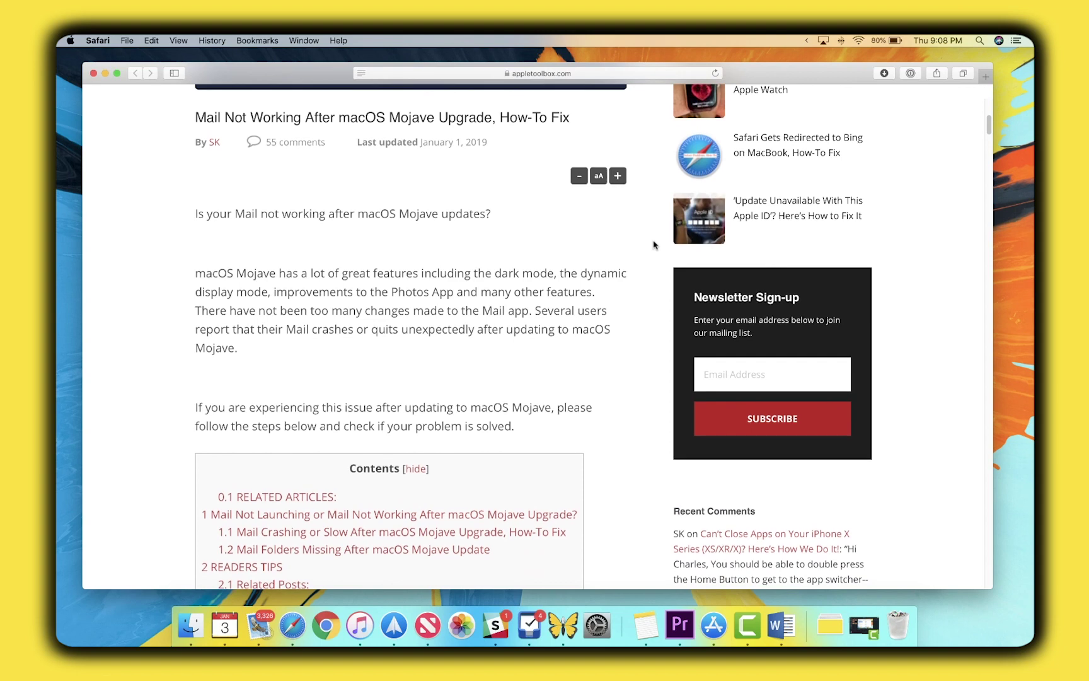
pyautogui.scroll(-4, 653, 245)
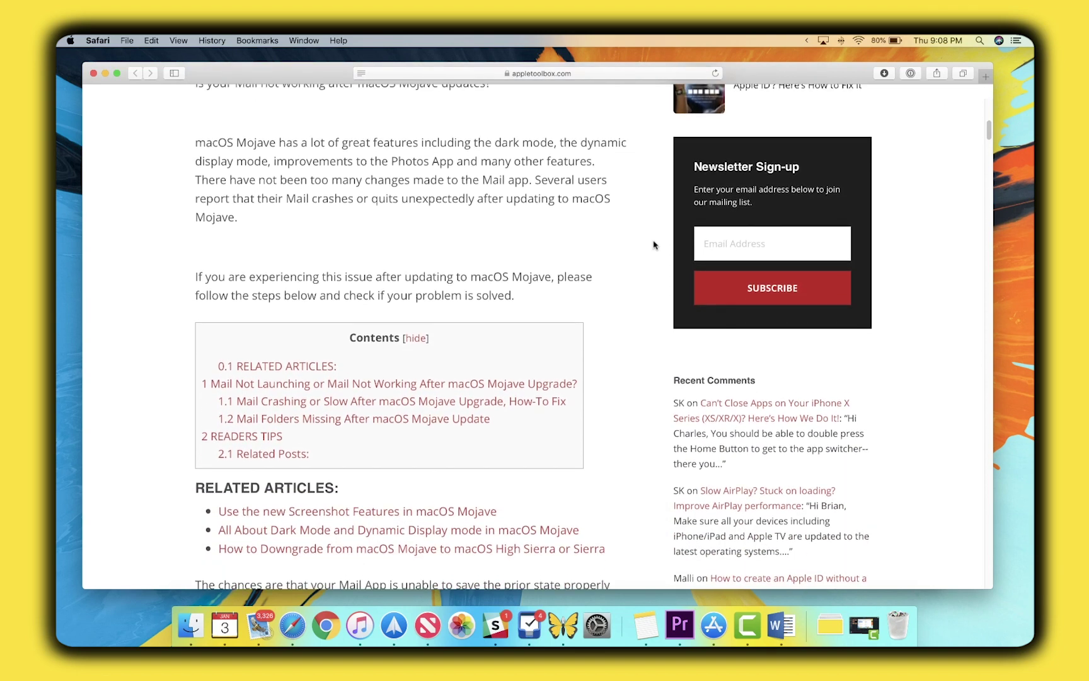
pyautogui.scroll(-7, 653, 245)
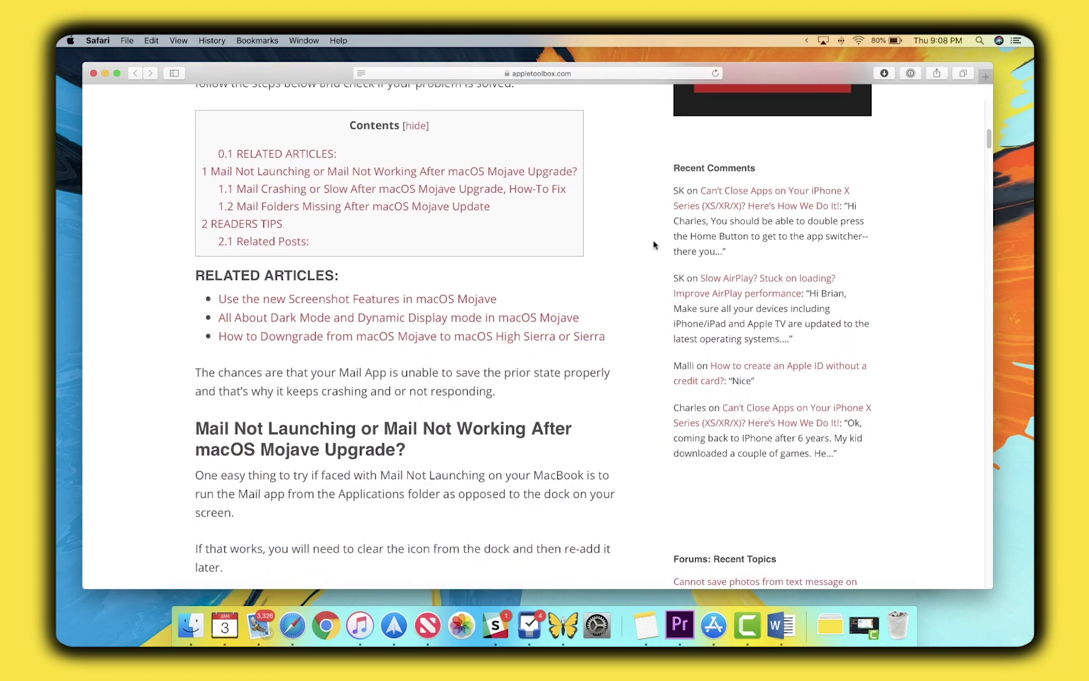